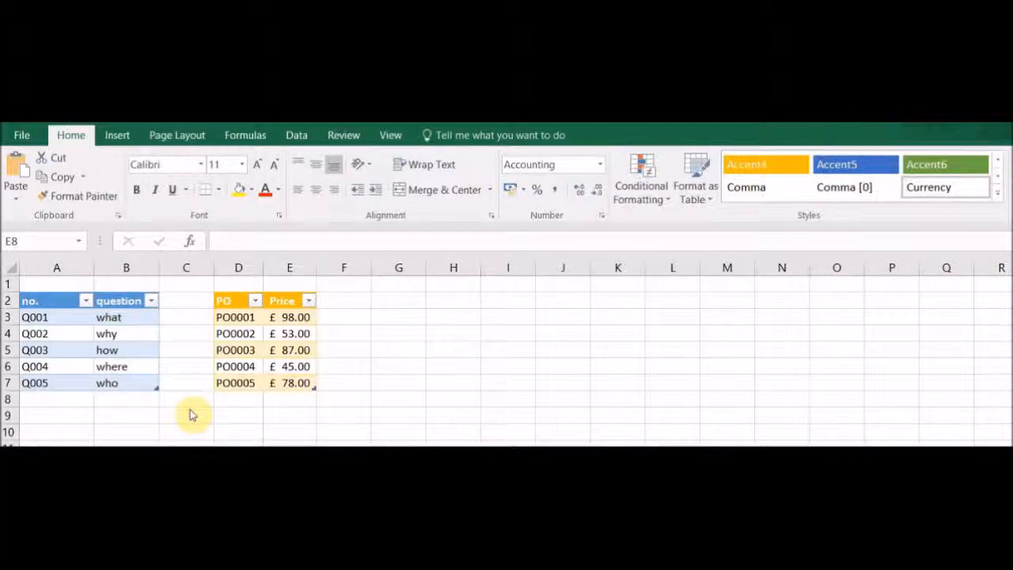
Add a new entry "how" in the row below the question table
click(148, 401)
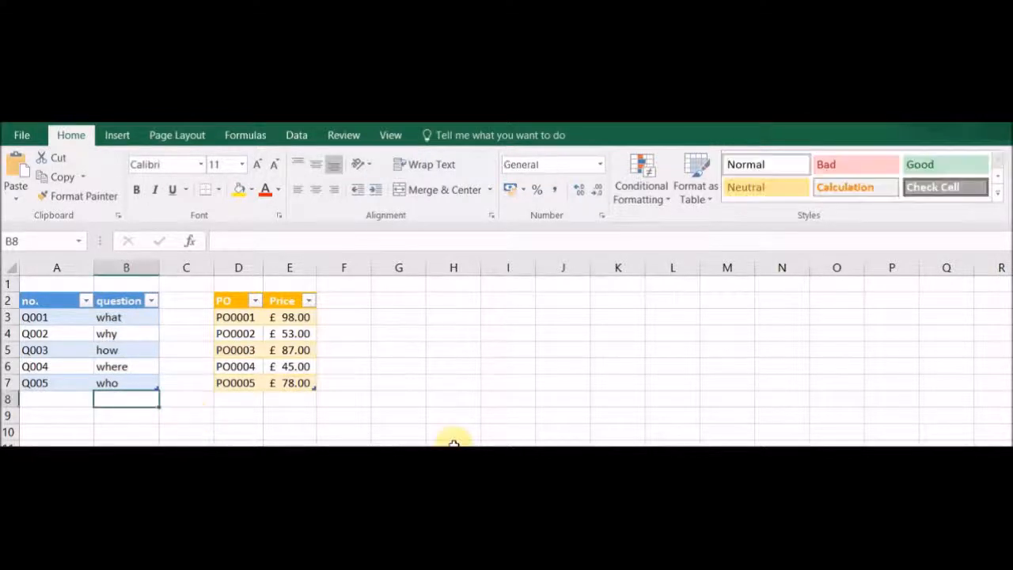
text(how)
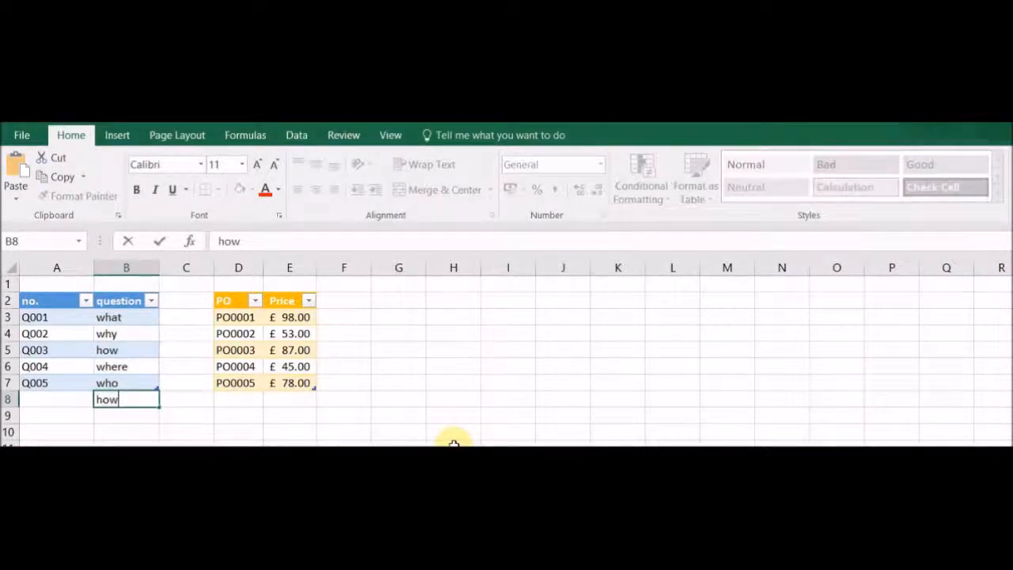
key(Return)
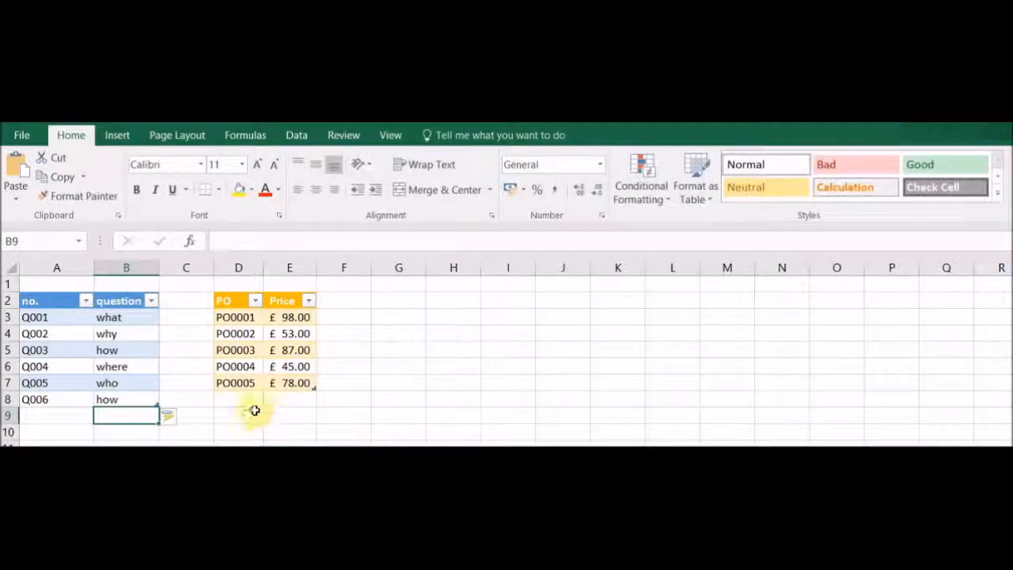
Add a new price of 45 in the row below the PO table
click(279, 404)
text(45)
key(Return)
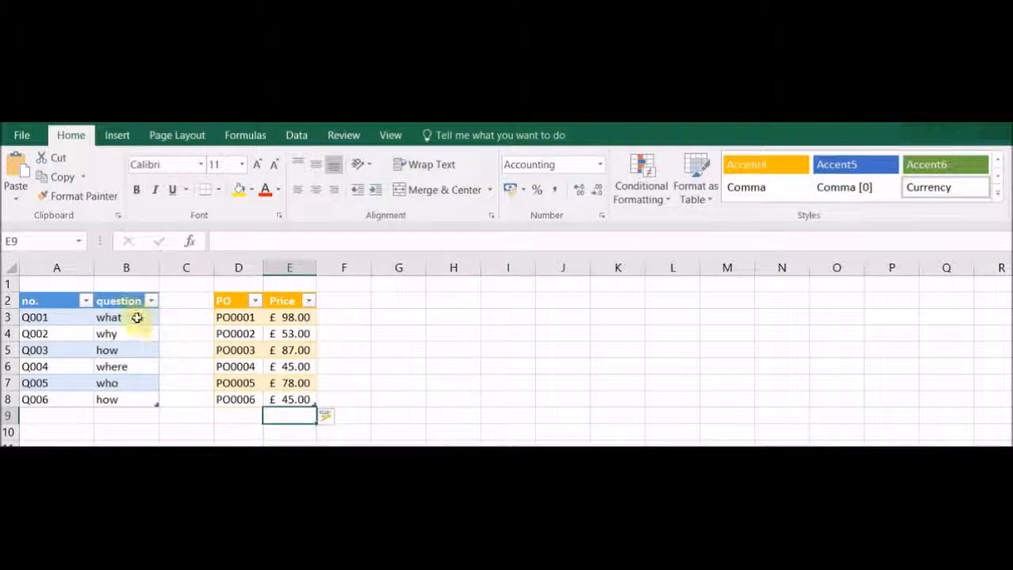
Insert a new blank row above row 1 of the sheet
click(7, 284)
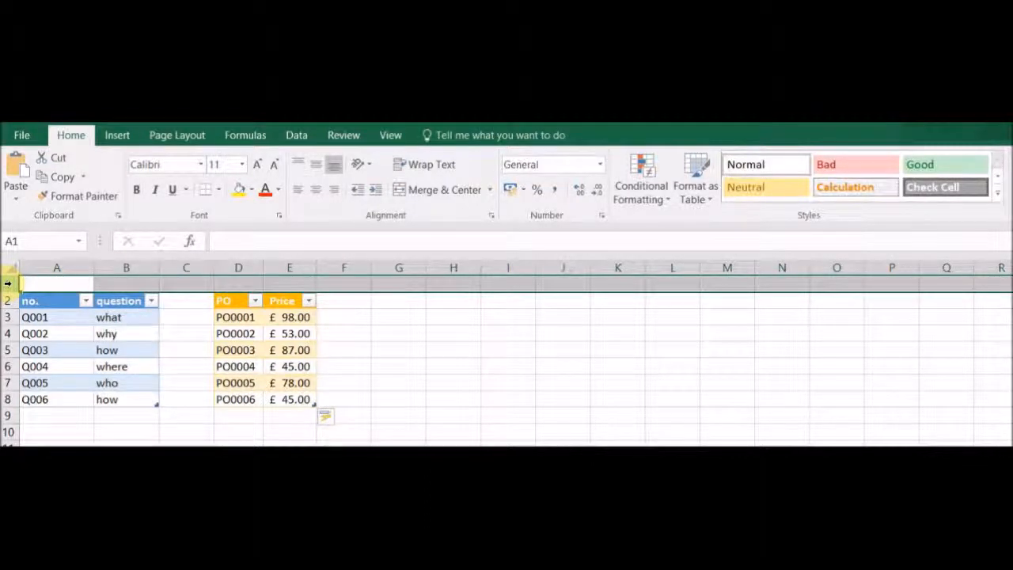
right_click(10, 285)
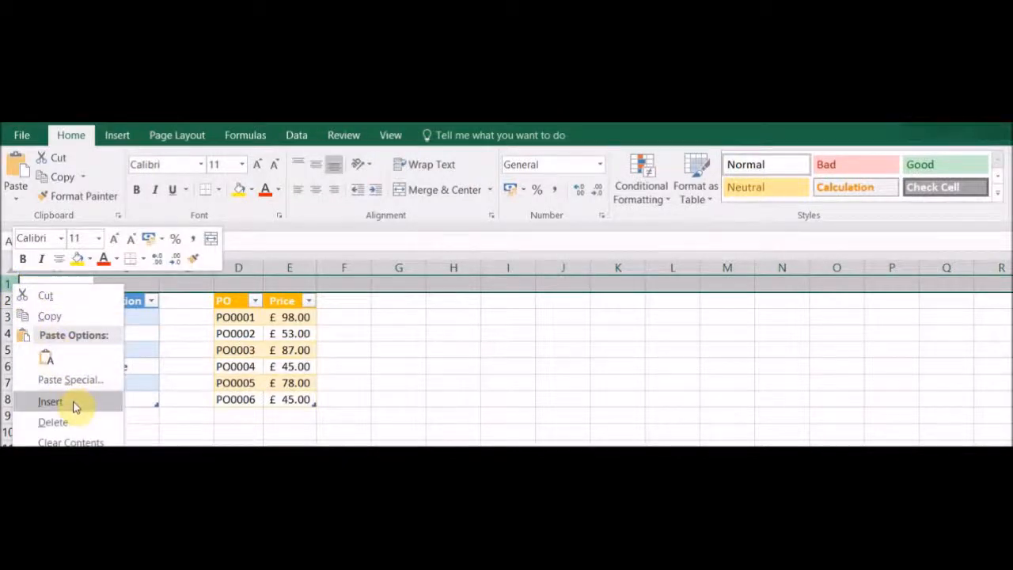
click(74, 403)
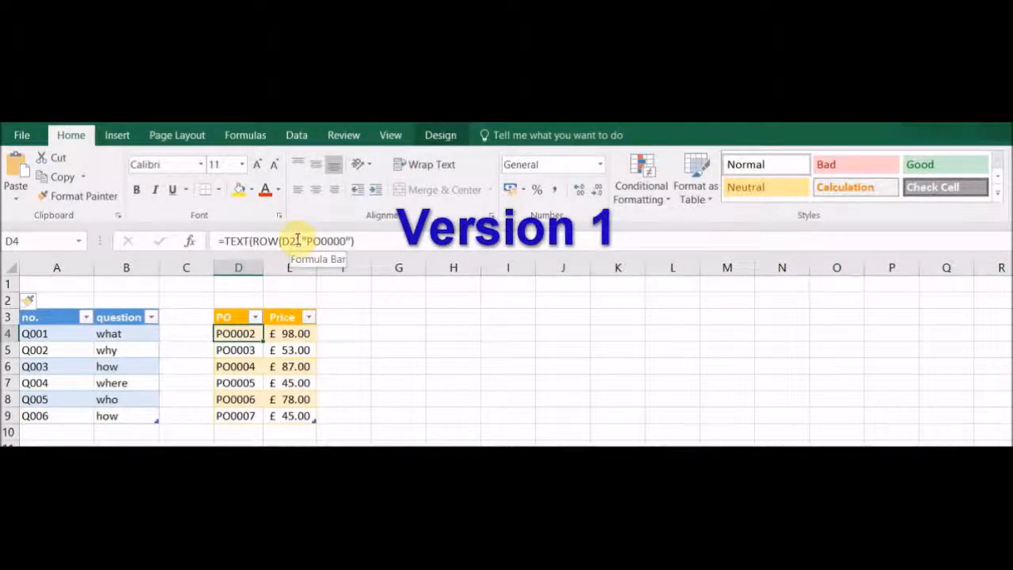
Change the PO formula's ROW reference from D2 to D1 so numbering restarts at PO0001
click(295, 241)
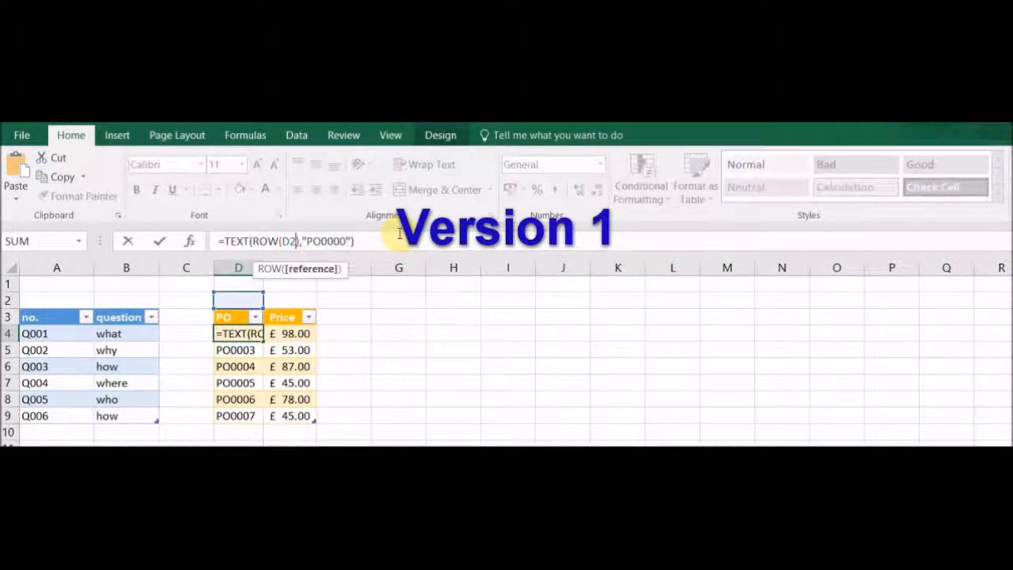
key(BackSpace)
text(1)
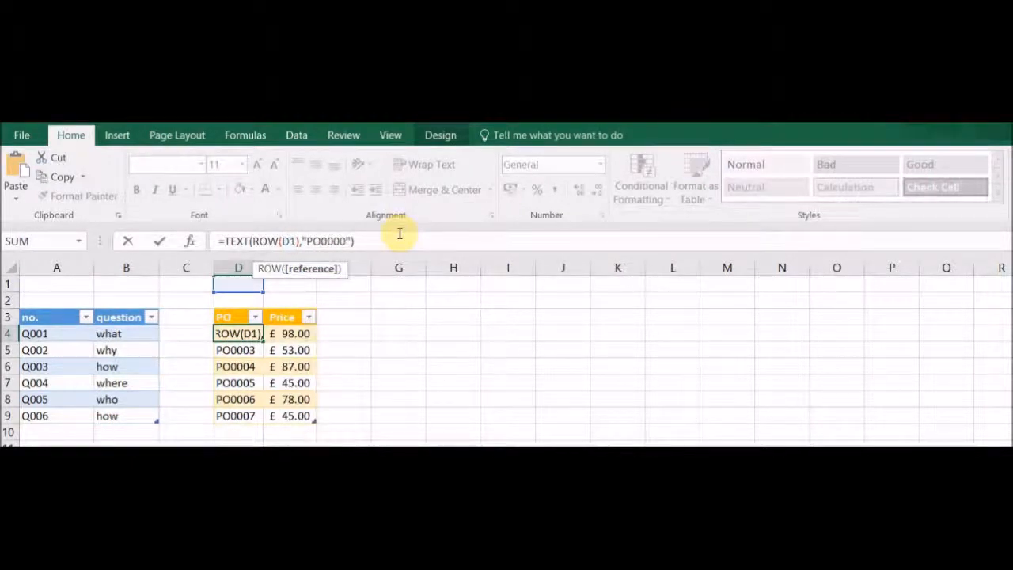
key(Return)
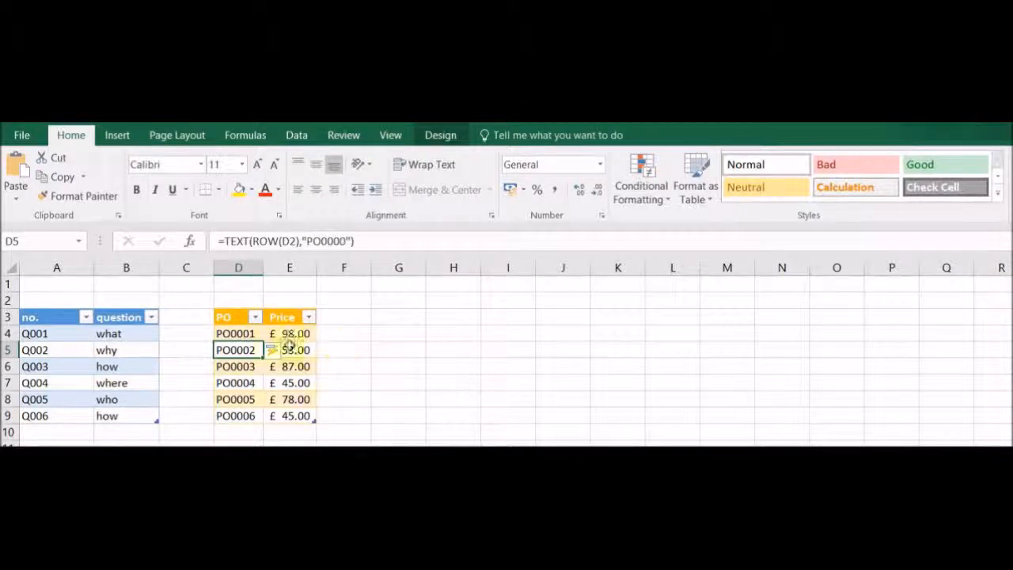
Edit the PO formula's format text to "PO00-00"
click(236, 334)
click(332, 242)
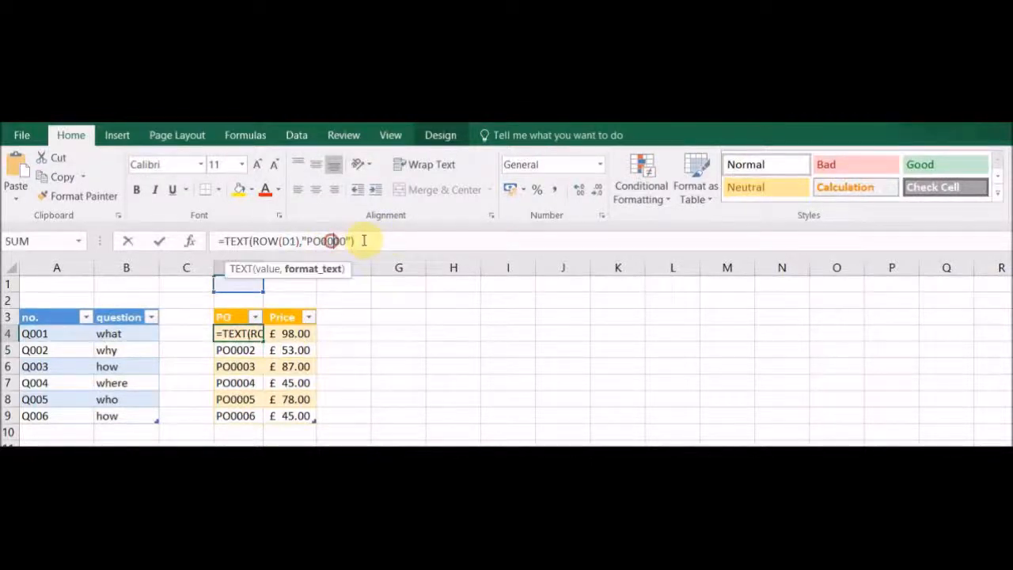
text(-)
key(Return)
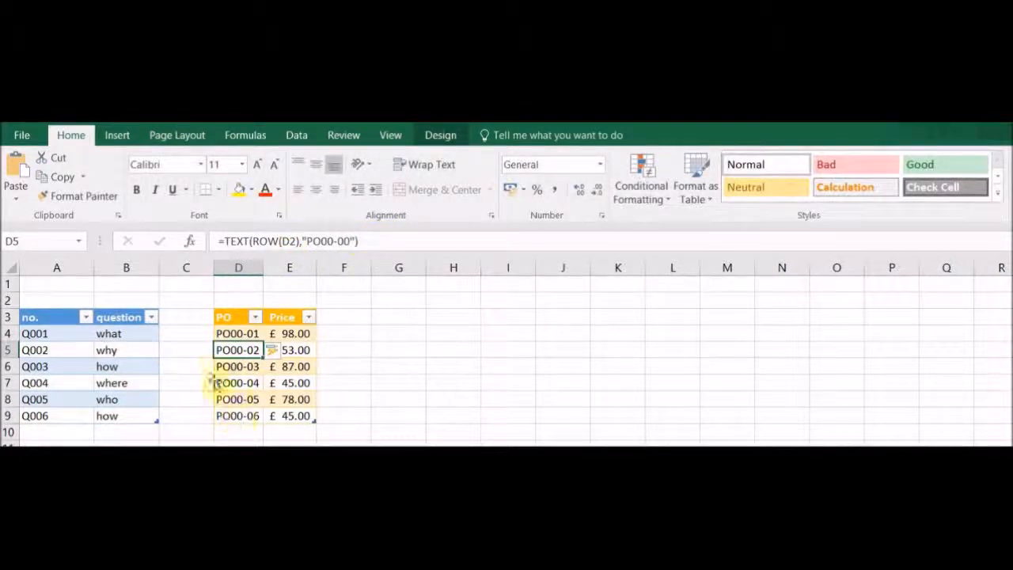
Enter the headers PO and Price in G3 and H3
click(341, 333)
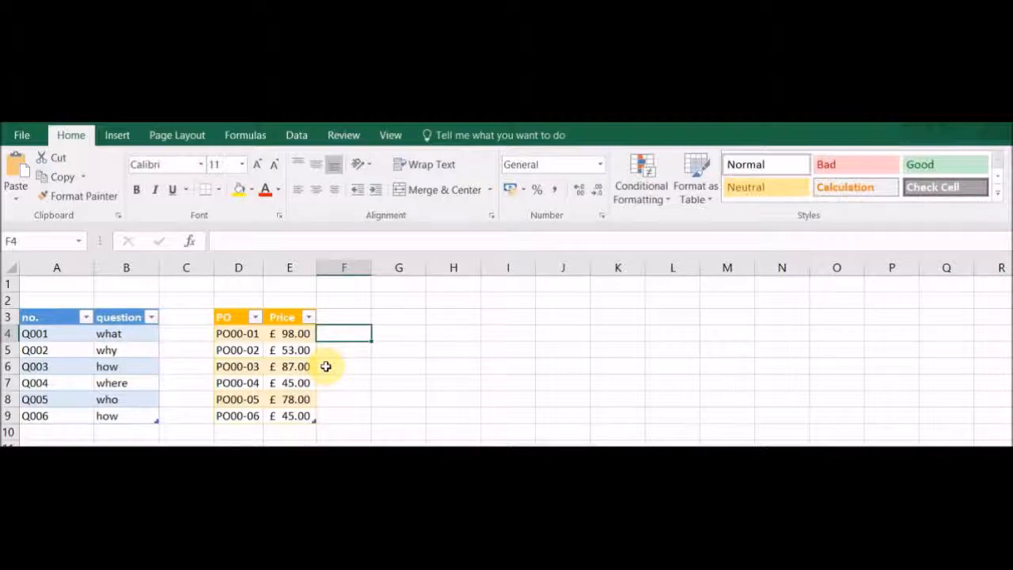
click(407, 319)
text(PO)
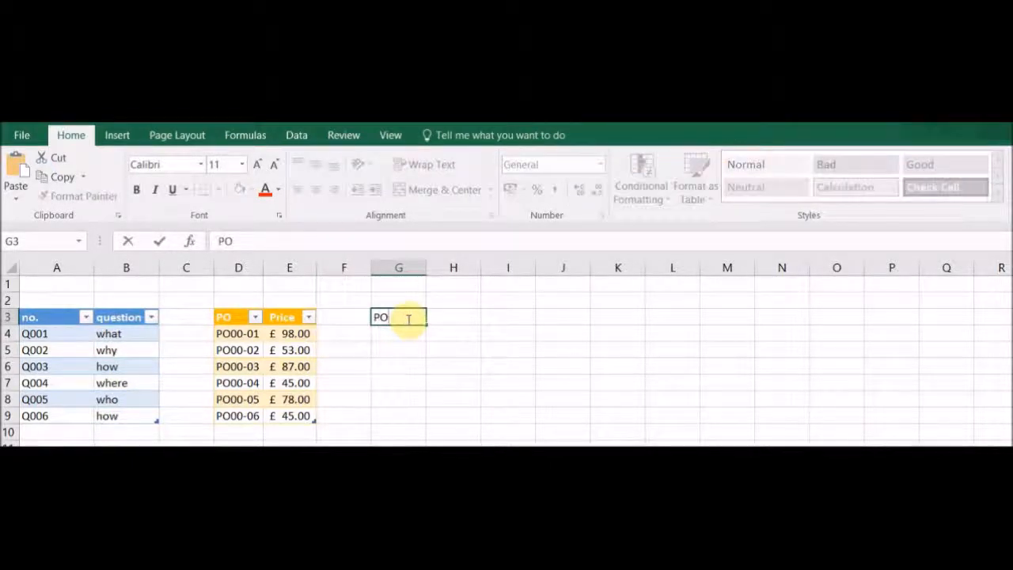
key(Tab)
text(Price)
key(Return)
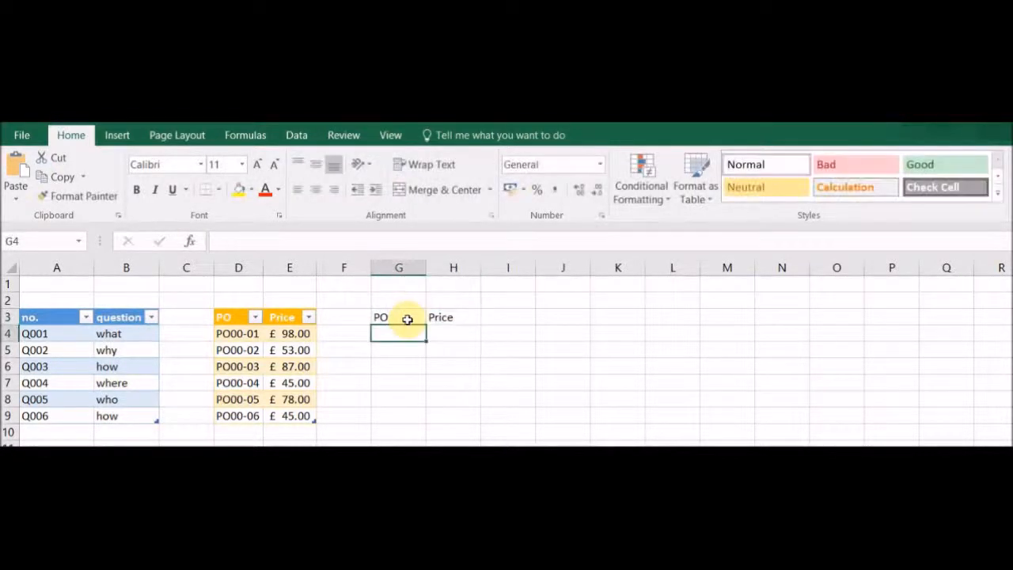
Copy the PO formula from D4 and paste it into G4
click(235, 333)
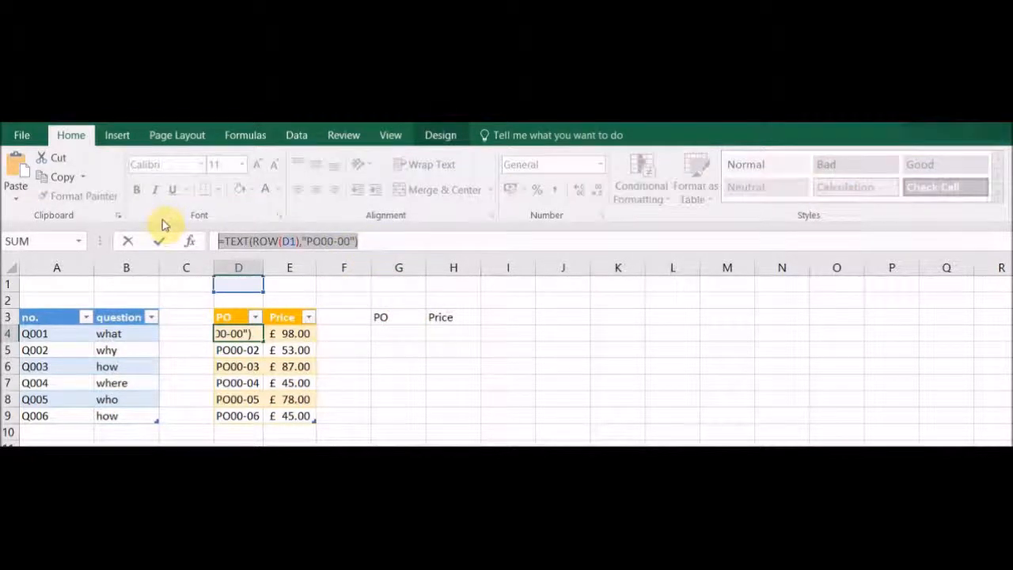
key(Return)
click(399, 333)
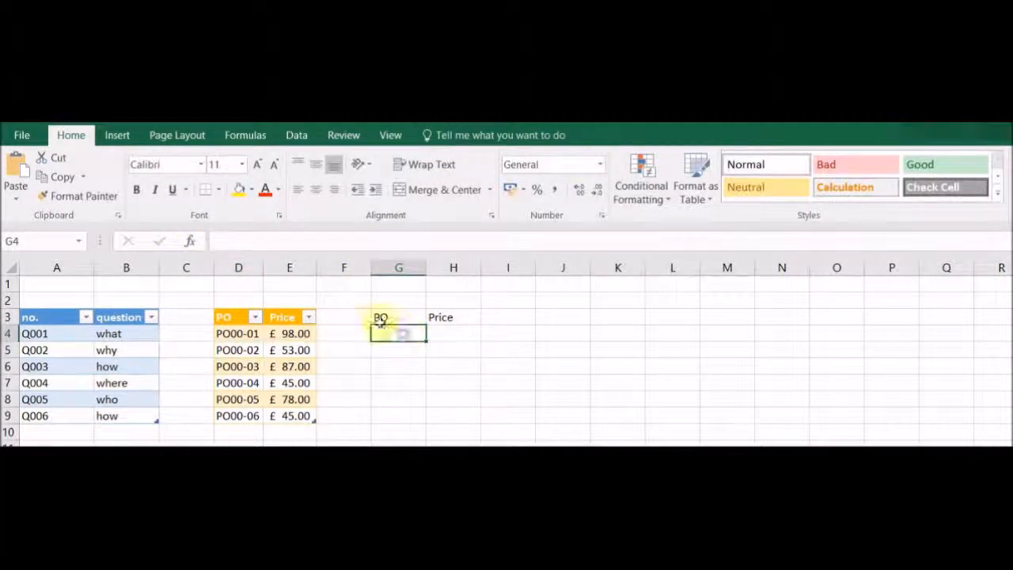
click(289, 239)
text(=TEXT(ROW(D1),"PO00-00"))
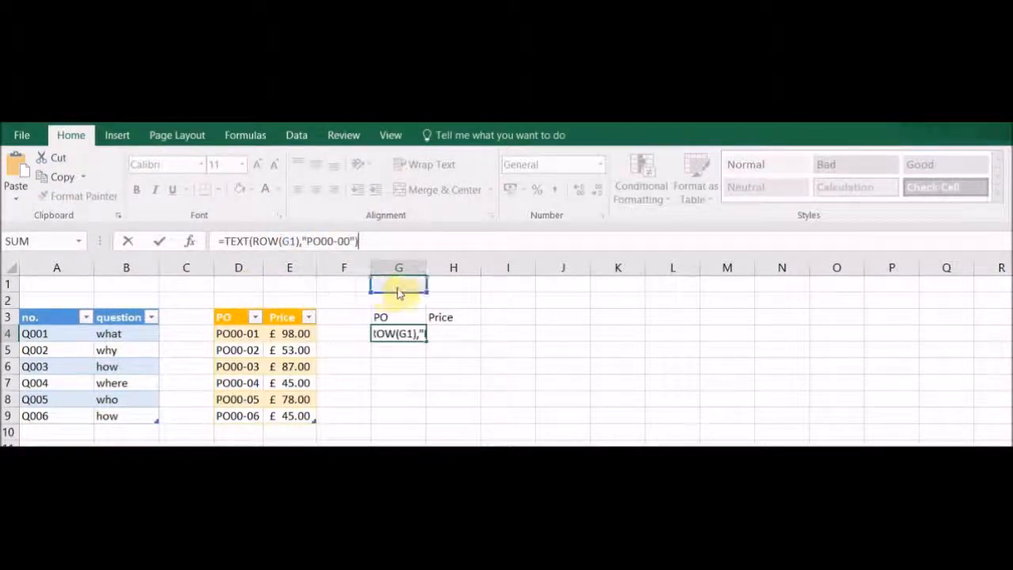
click(343, 299)
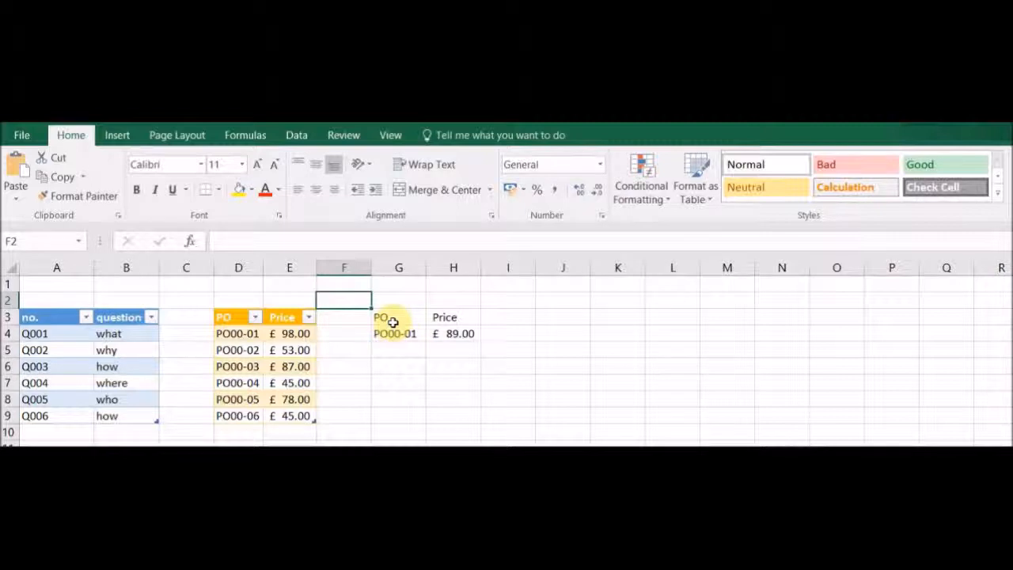
Convert G3:H4 into a table with headers and apply the black table style
drag(395, 318, 443, 332)
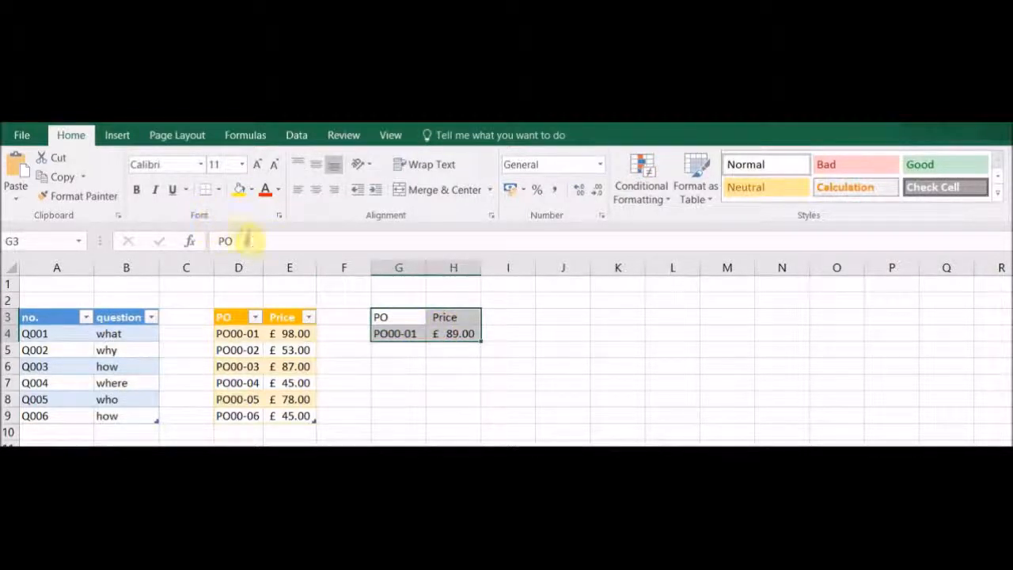
click(121, 141)
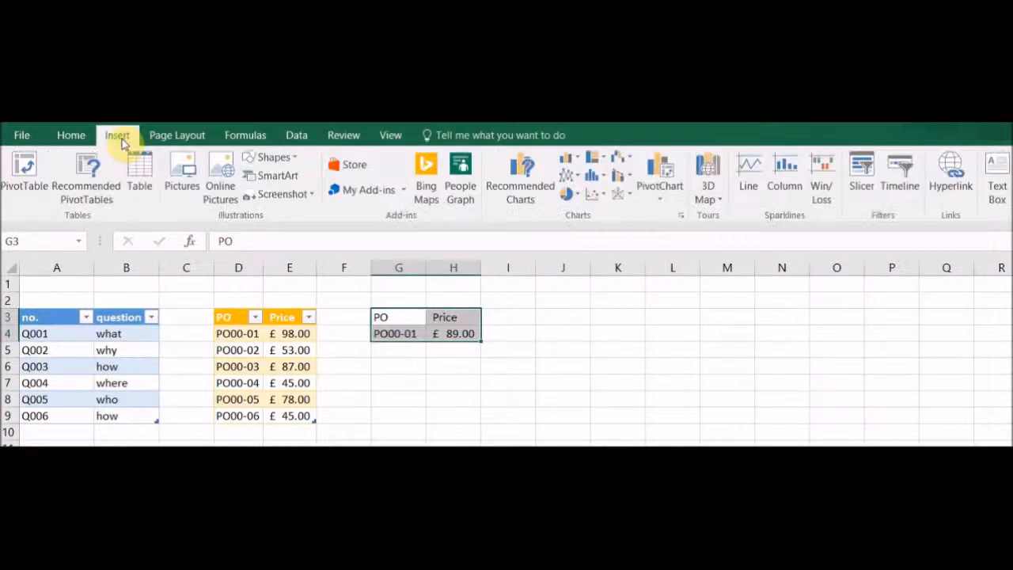
click(150, 170)
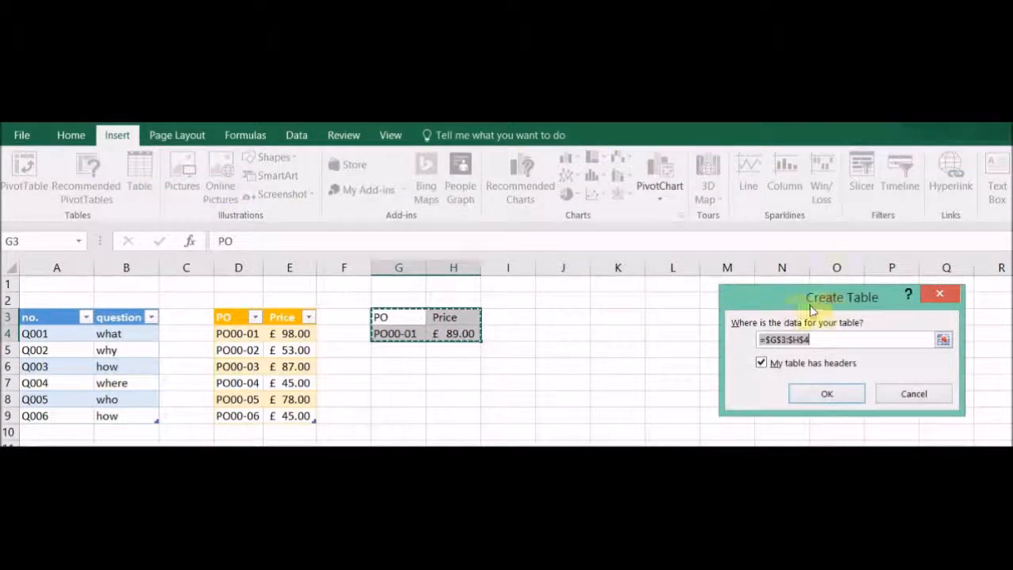
drag(824, 300, 651, 297)
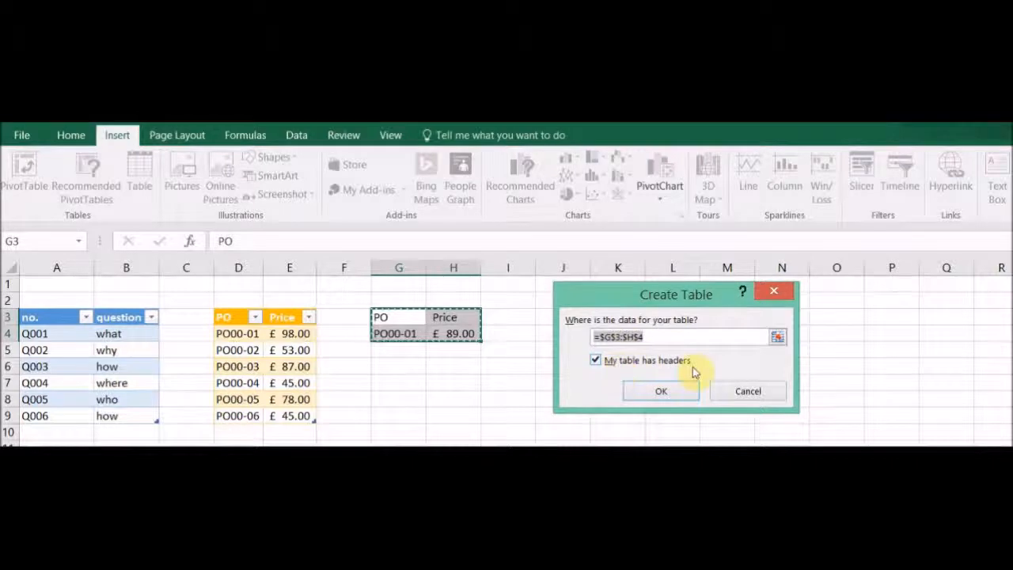
click(662, 392)
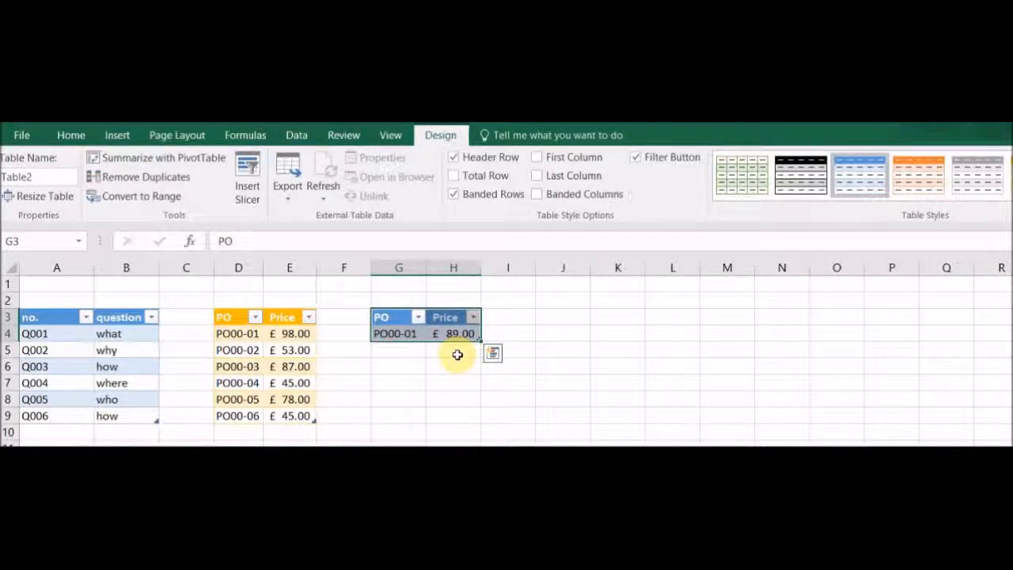
click(800, 176)
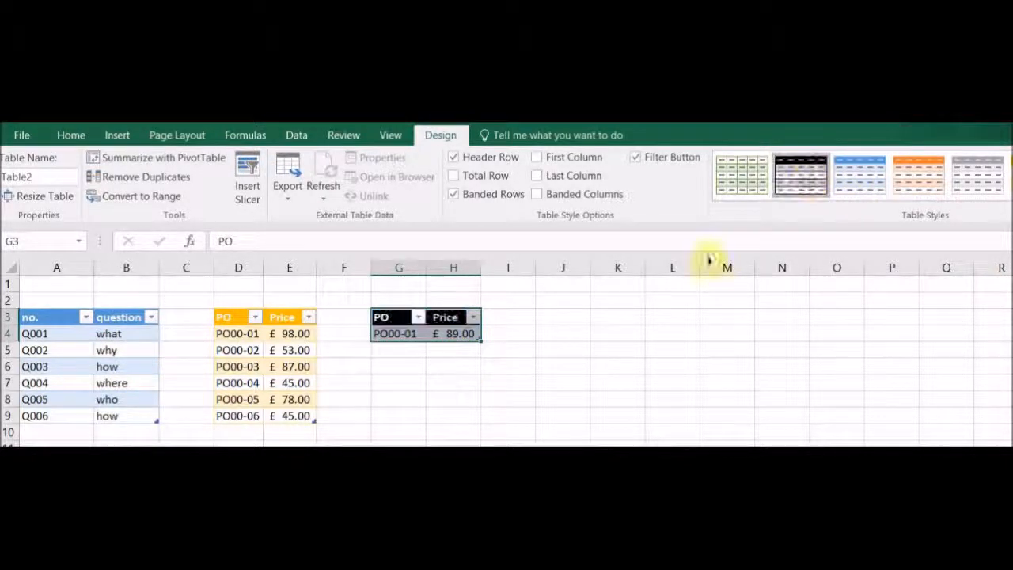
Add prices 87 and 85 in new rows below the new table
click(465, 349)
text(87)
key(Return)
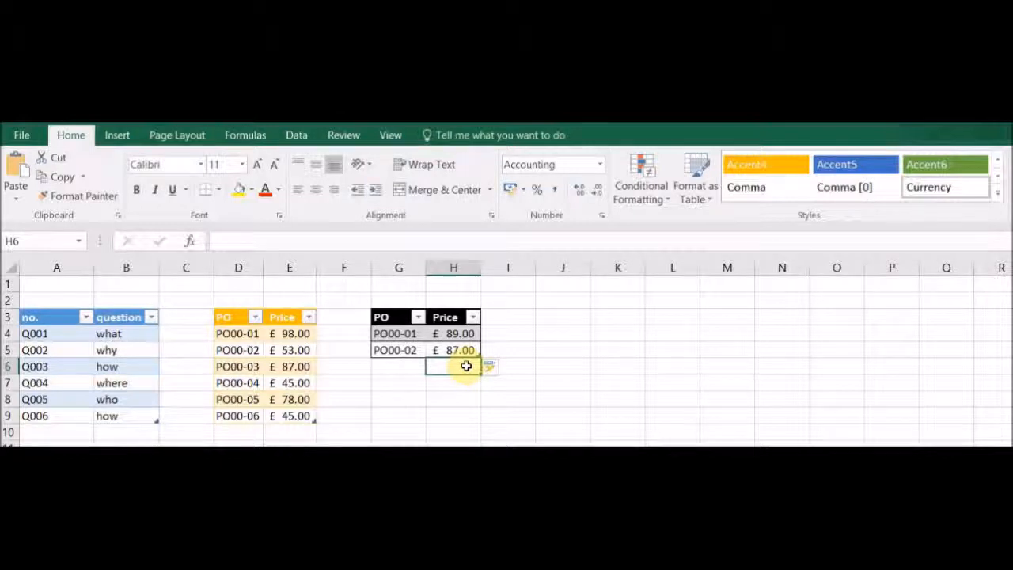
text(85)
key(Return)
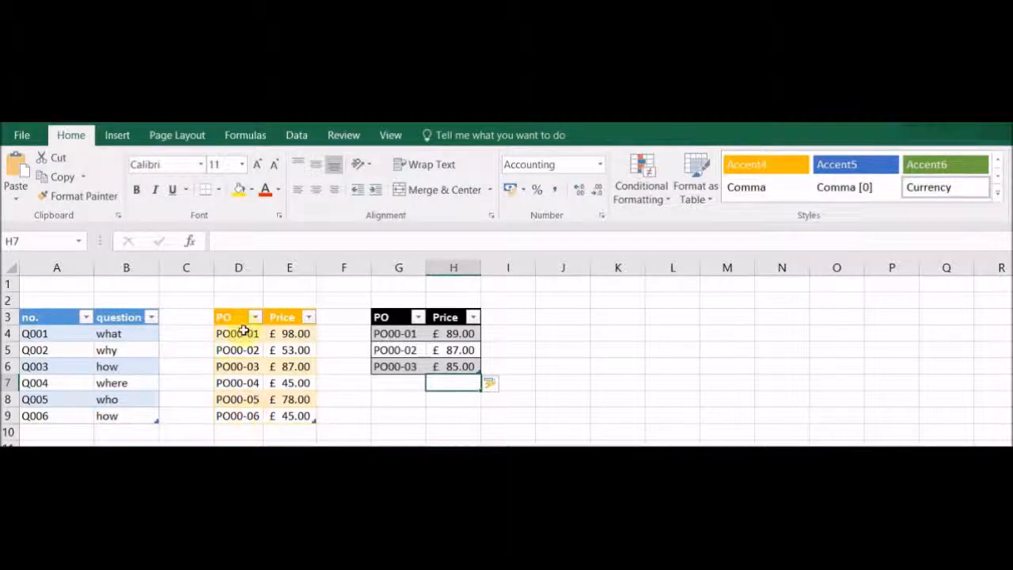
Copy the Q001 value from A4 into J4
click(75, 335)
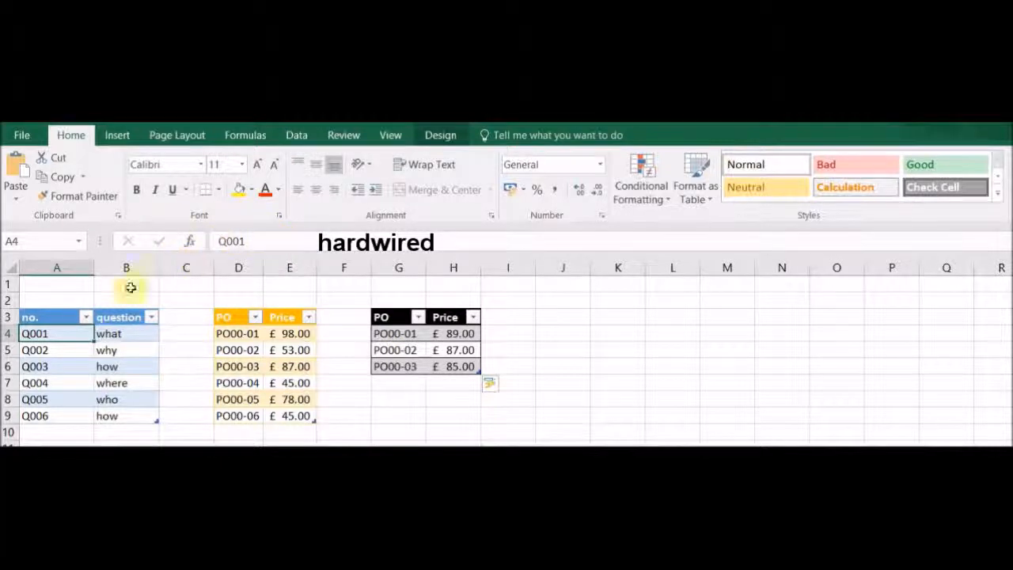
click(70, 349)
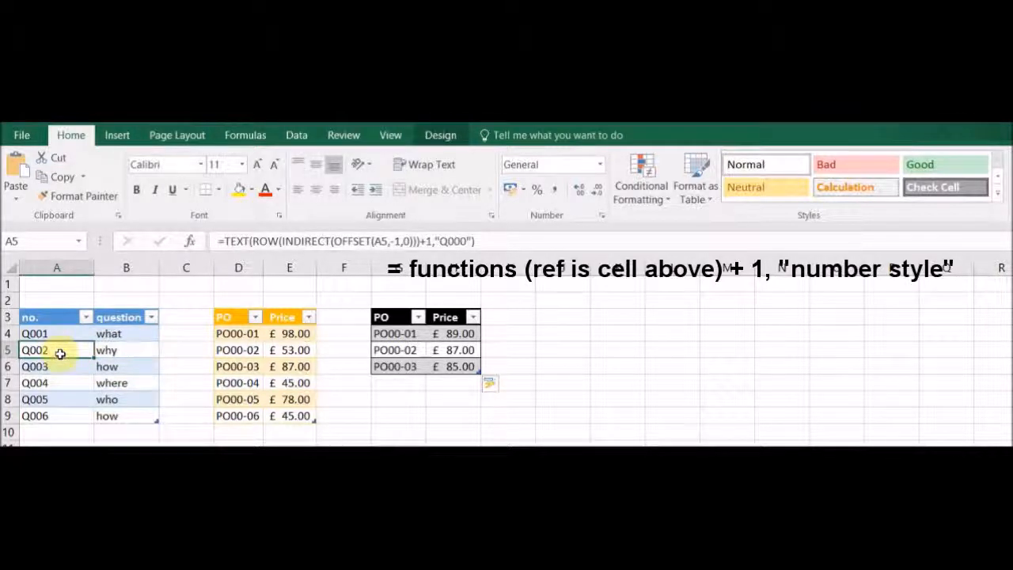
click(563, 332)
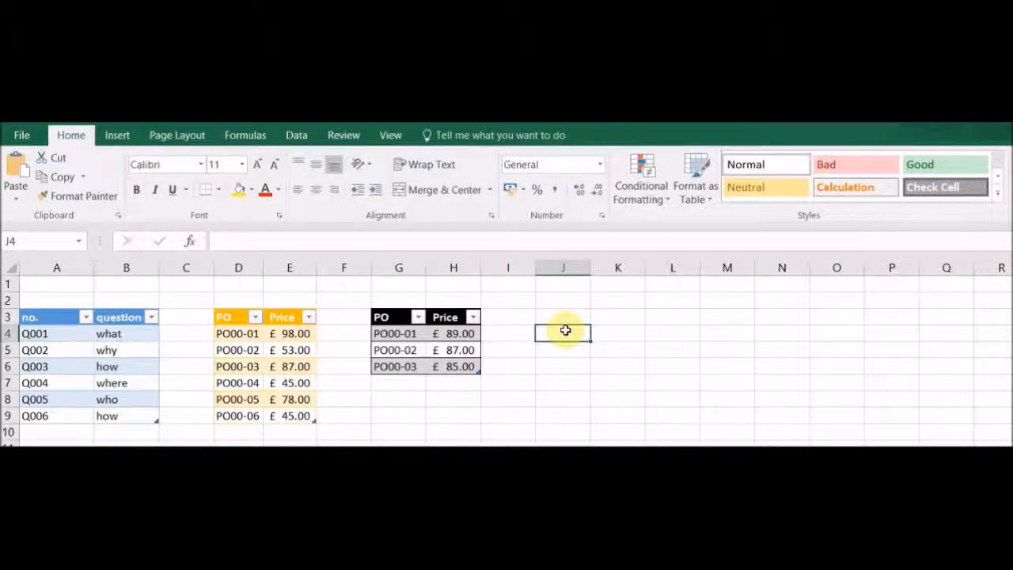
text(Q001)
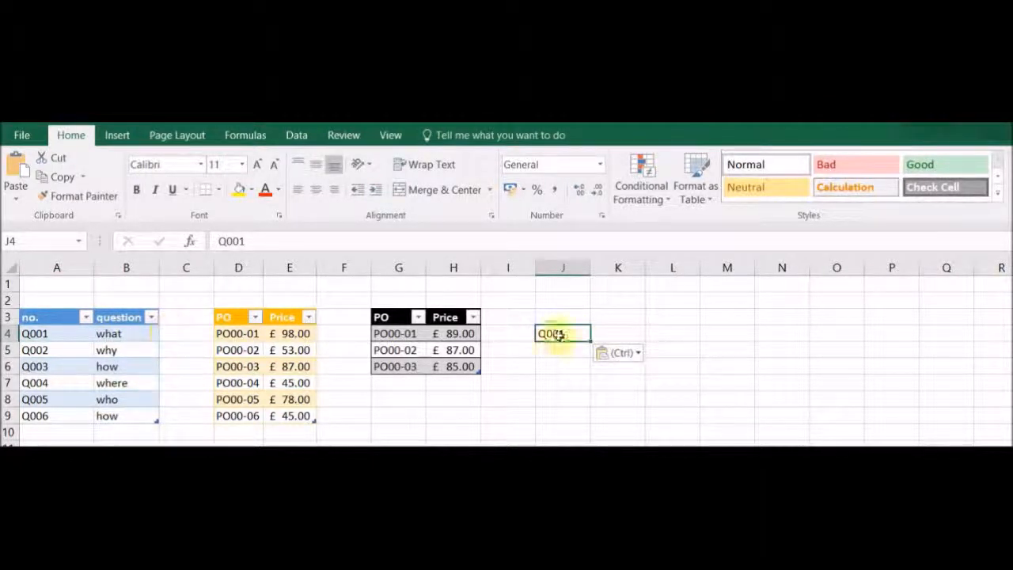
Enter "what" in K4 next to Q001
click(620, 333)
text(what)
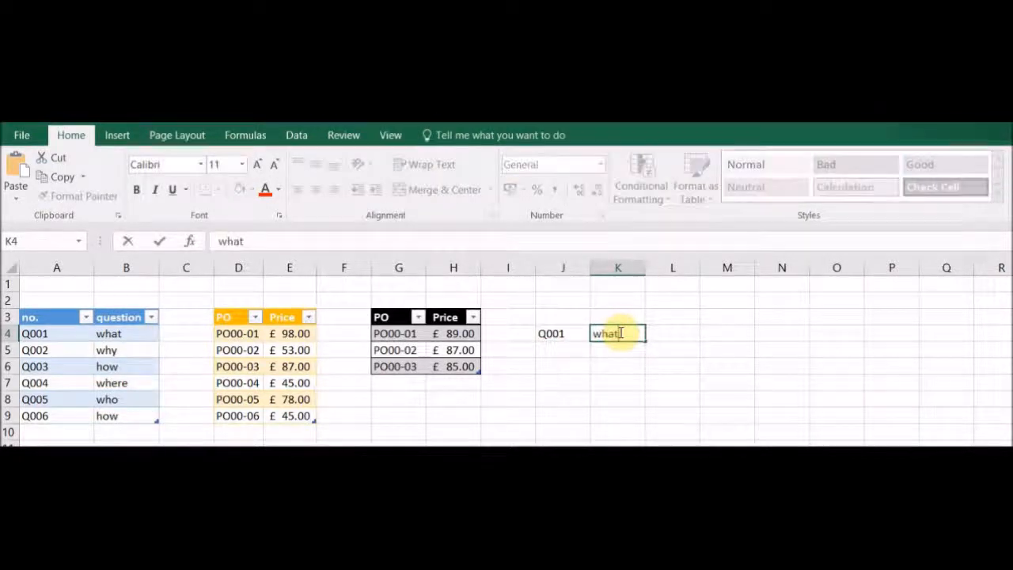
key(Return)
key(Left)
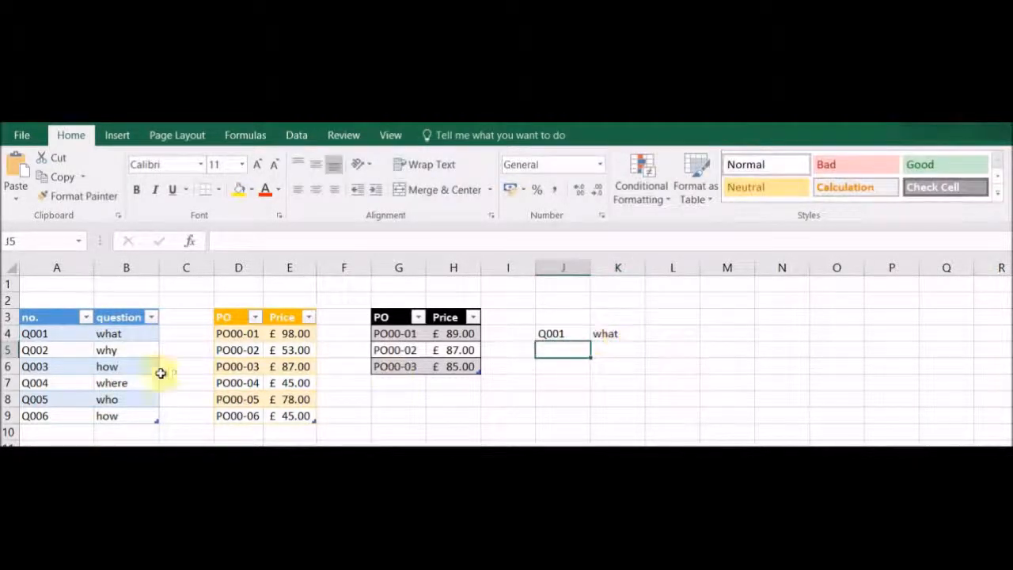
Copy the ID formula from A6 into J5, changing its OFFSET reference to J5 so it produces the next number
click(70, 351)
drag(485, 241, 197, 241)
key(ctrl+c)
key(Return)
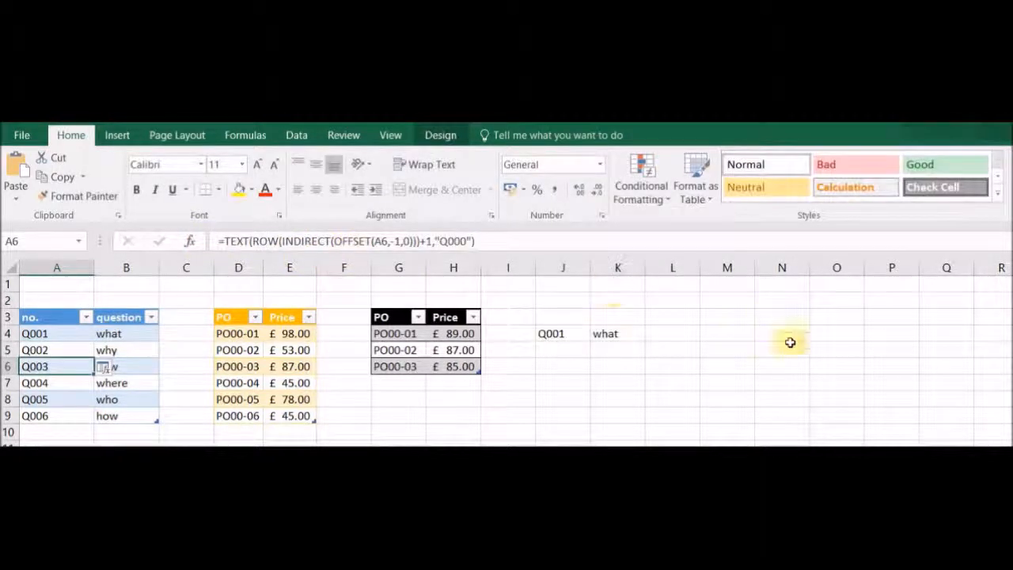
click(580, 351)
click(319, 237)
key(ctrl+v)
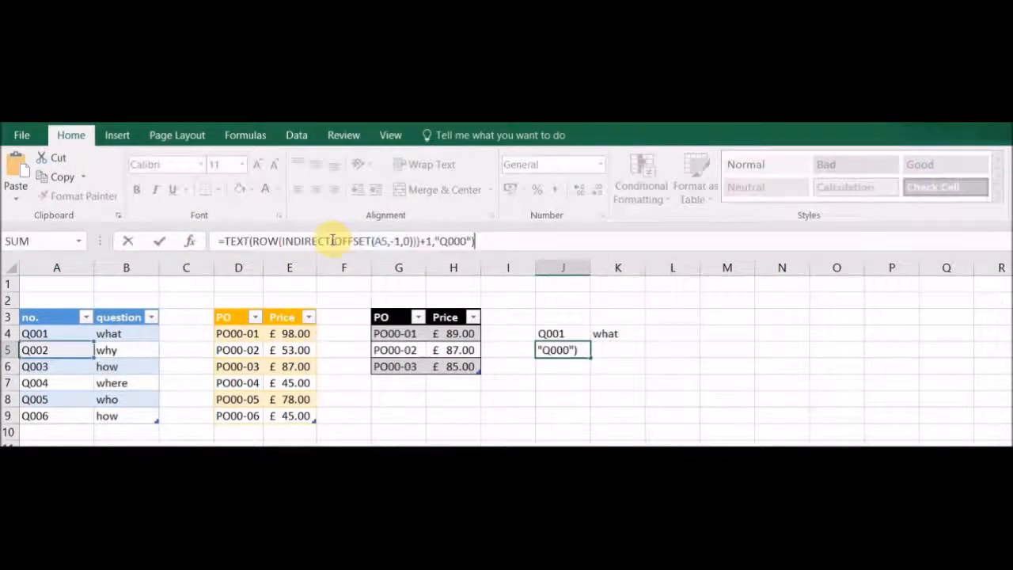
drag(63, 344, 565, 357)
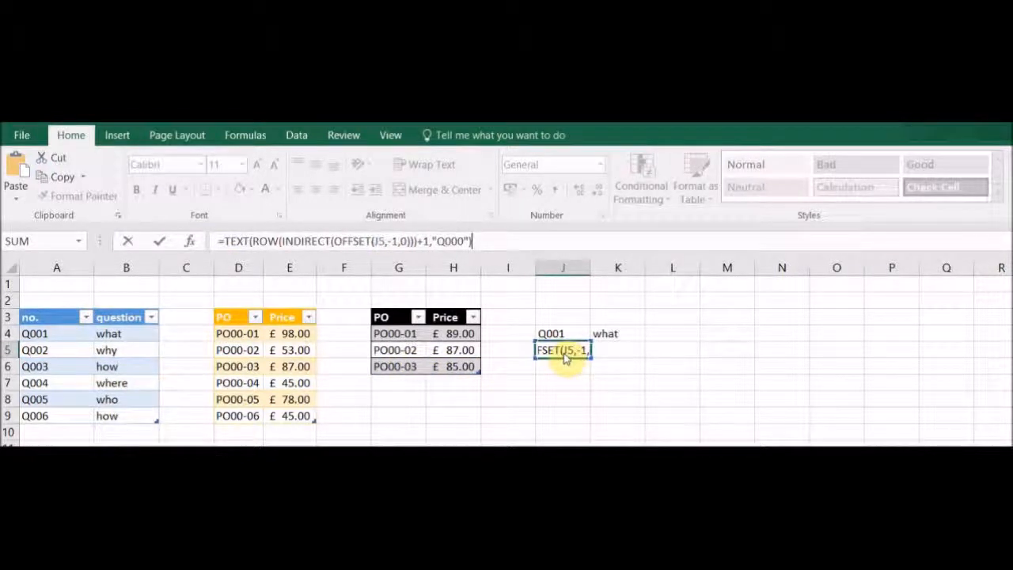
drag(565, 357, 550, 342)
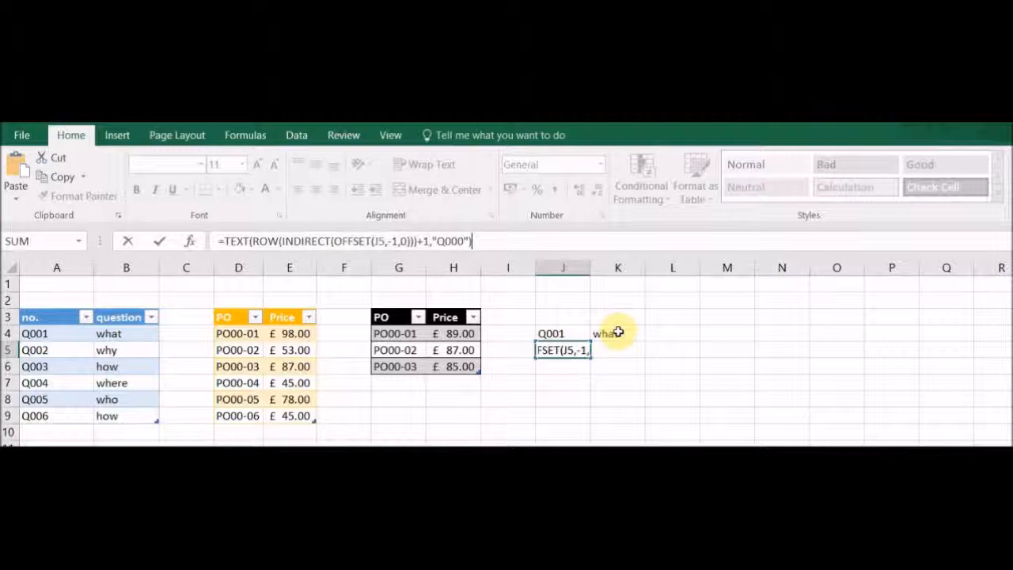
key(Return)
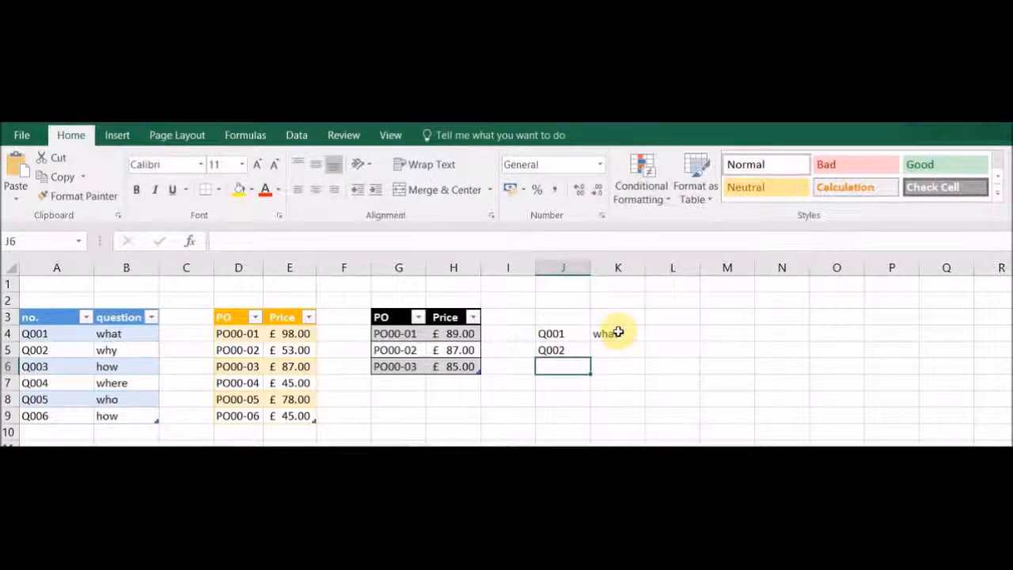
Enter "why" in K5 next to the new ID
click(615, 349)
text(why)
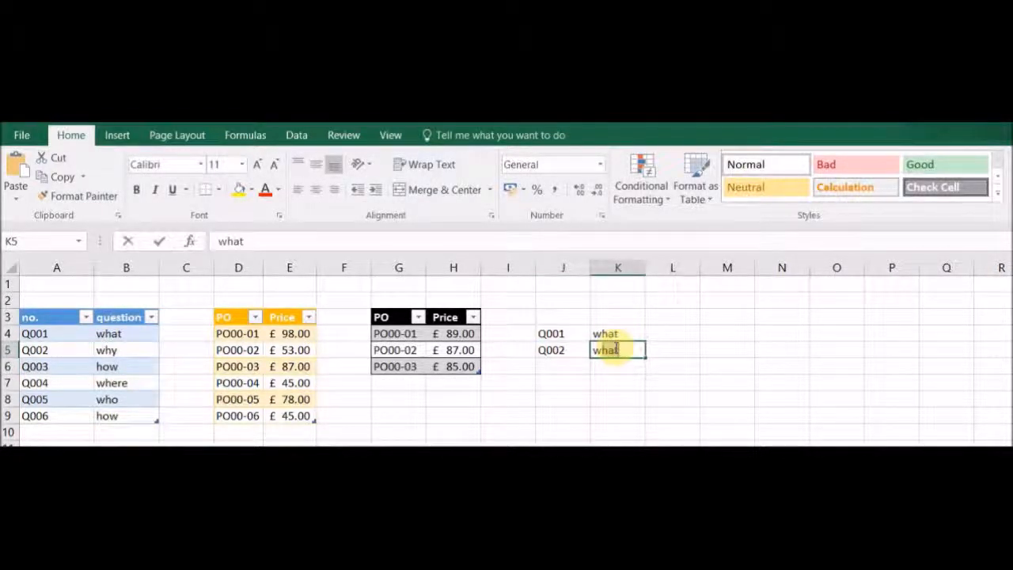
key(Return)
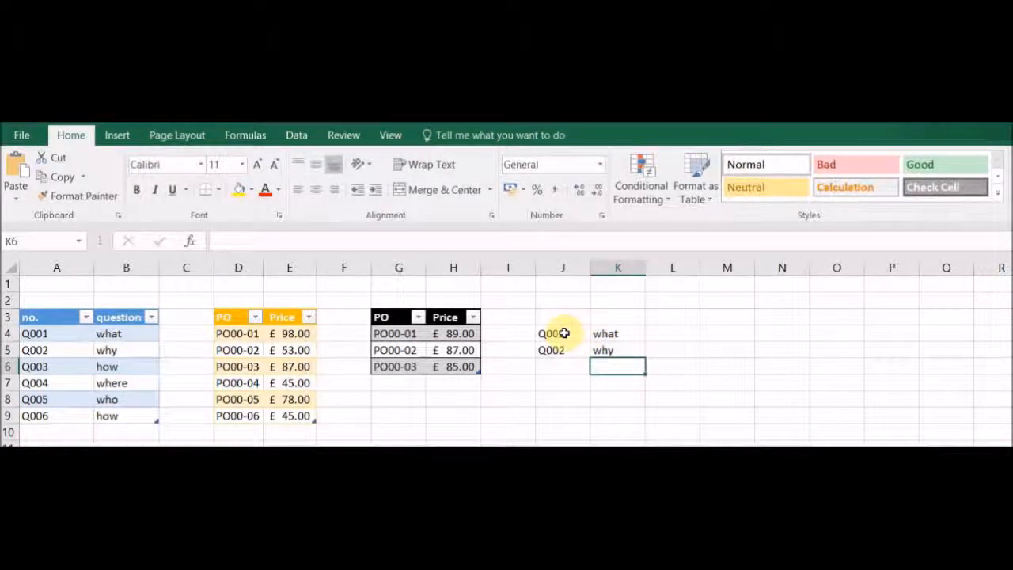
Convert J4:K5 into a table without a header row
drag(564, 333, 623, 351)
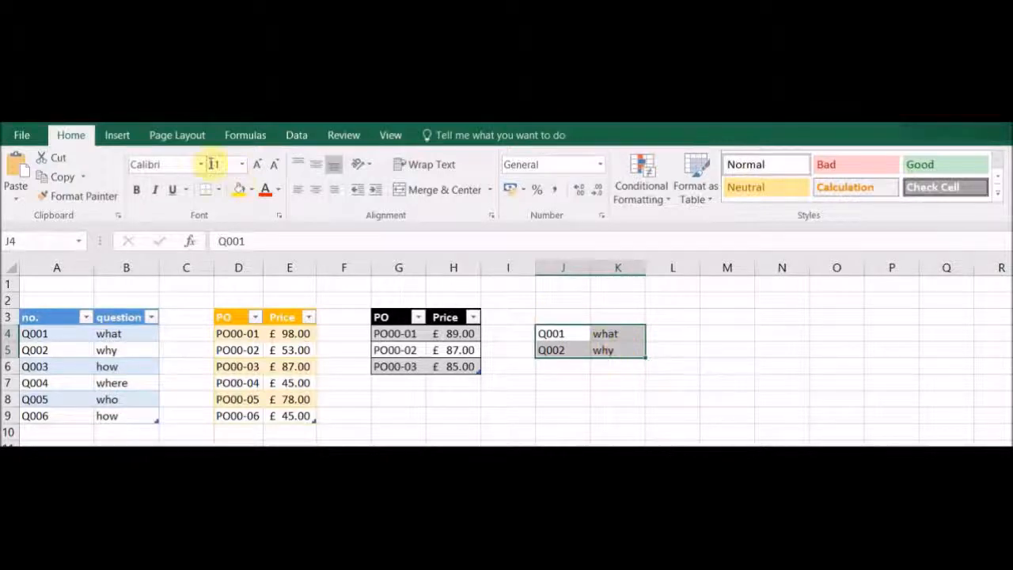
click(117, 136)
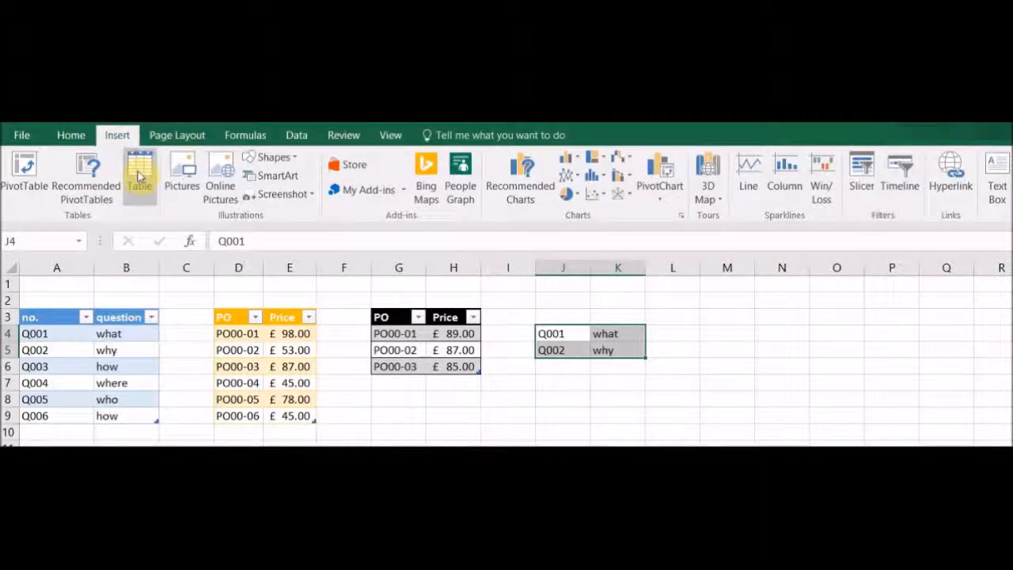
click(139, 171)
drag(696, 308, 811, 289)
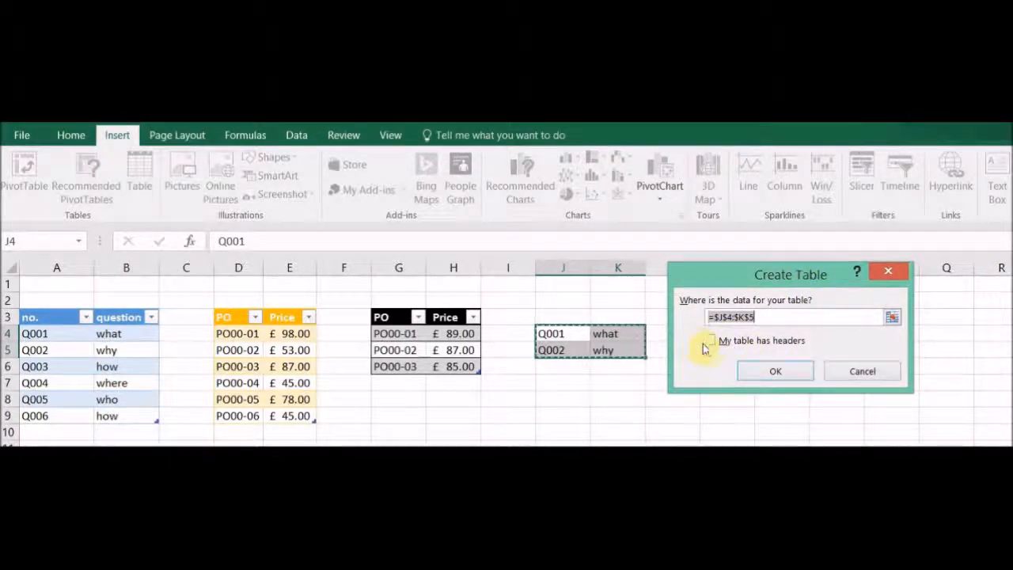
click(775, 371)
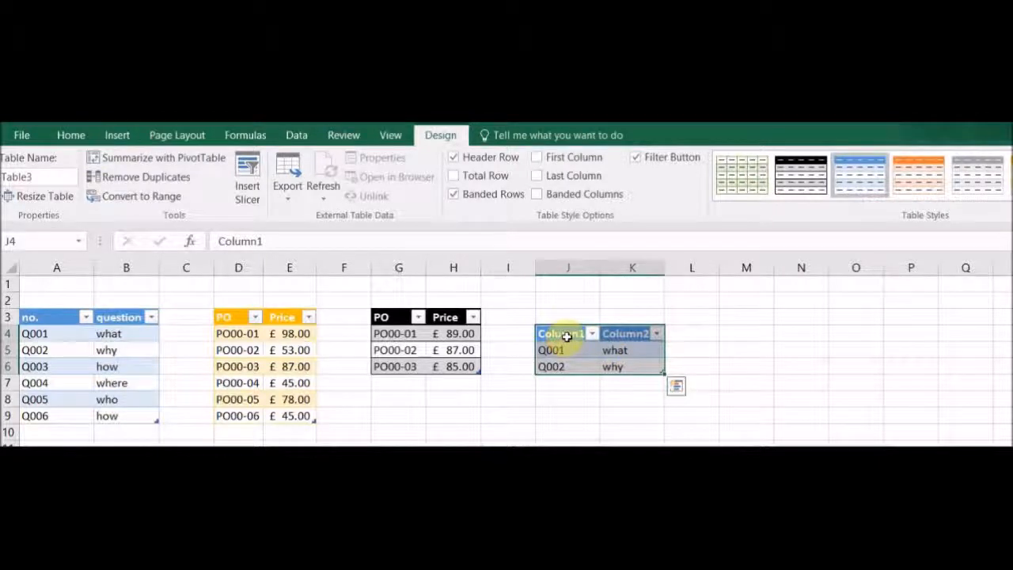
Rename the table's first header to "no." and apply the orange table style
click(567, 333)
double_click(266, 241)
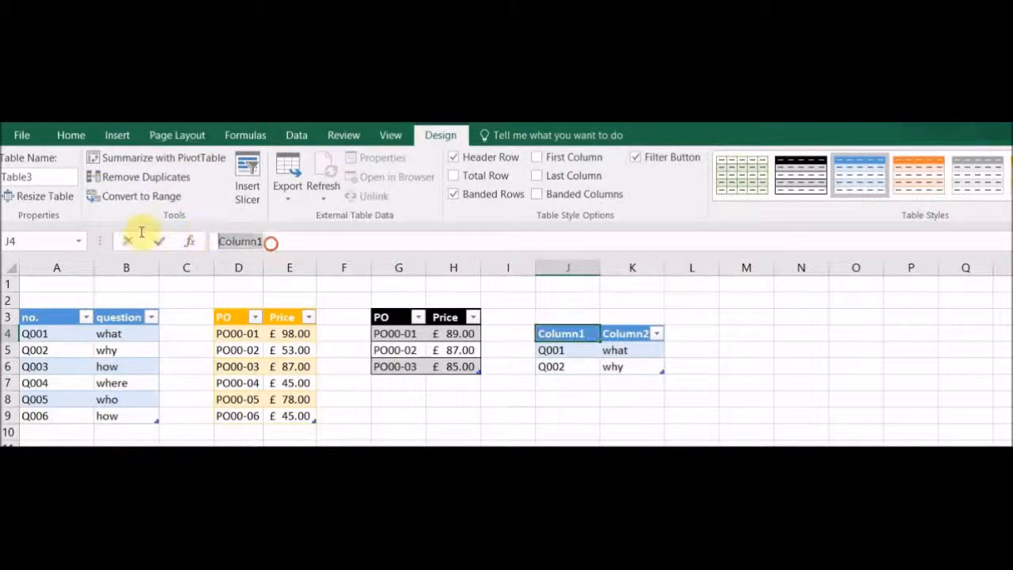
text(no.)
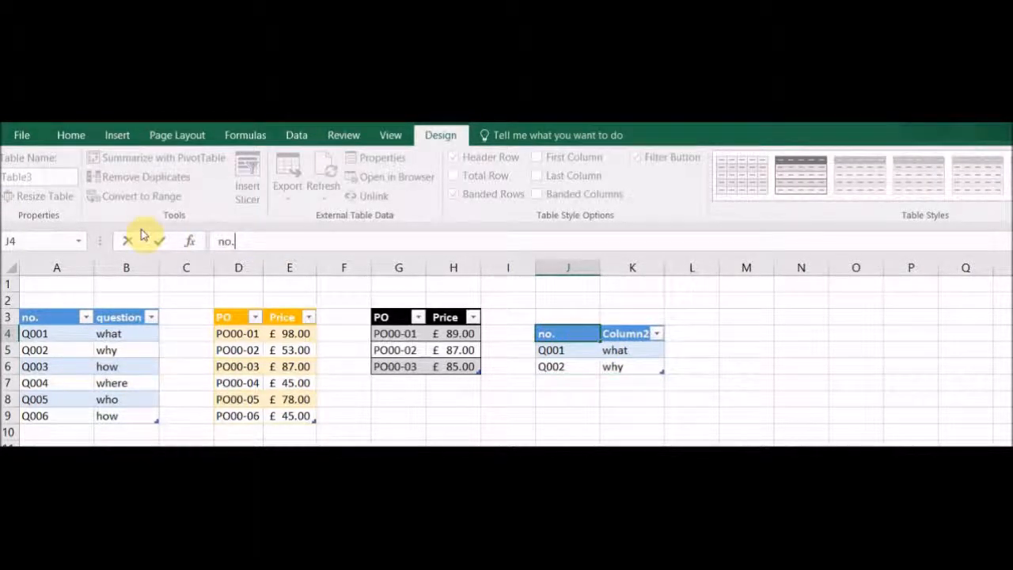
key(Return)
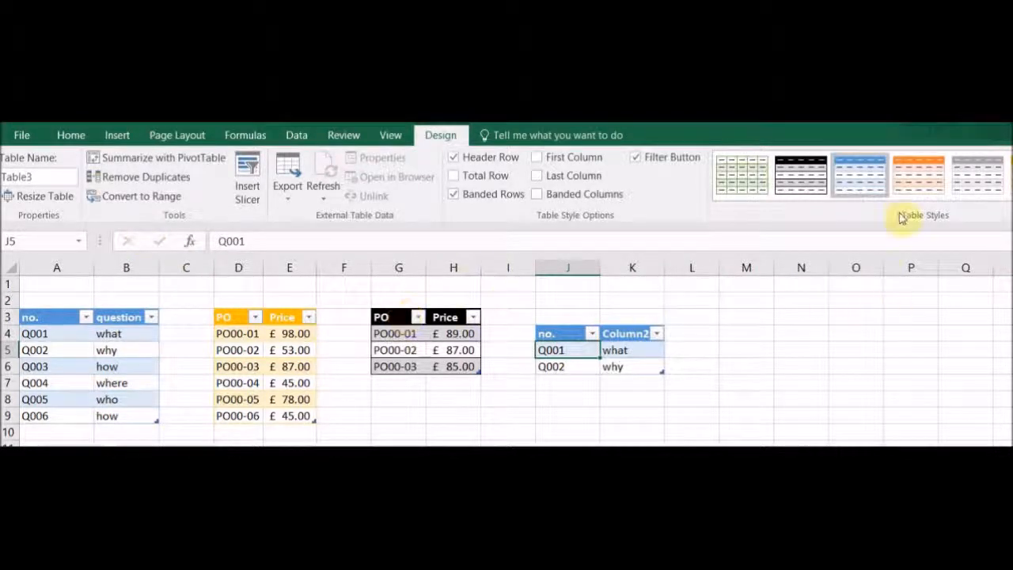
click(932, 183)
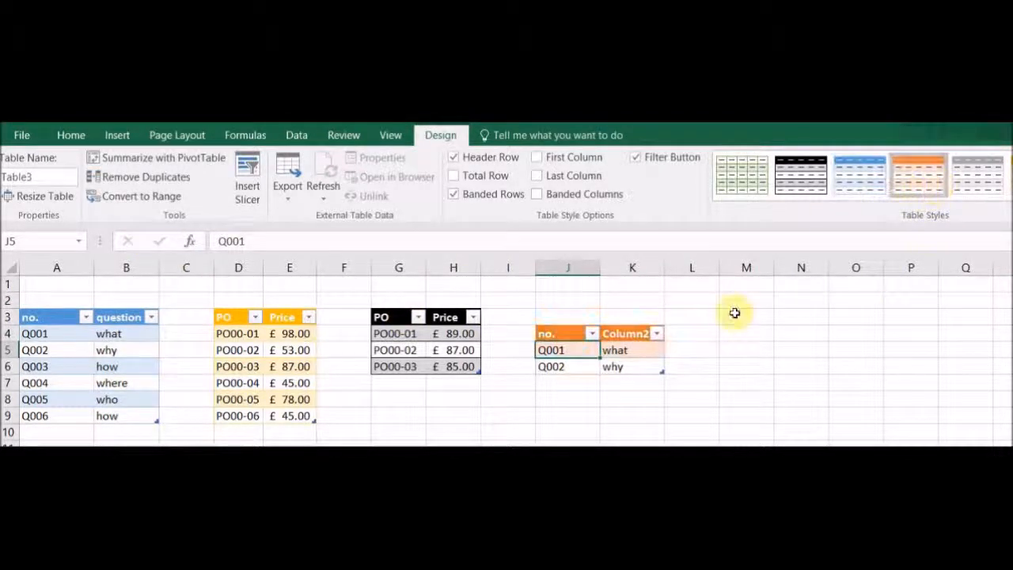
Add "where" in a new row below the table in column K
click(643, 382)
text(where)
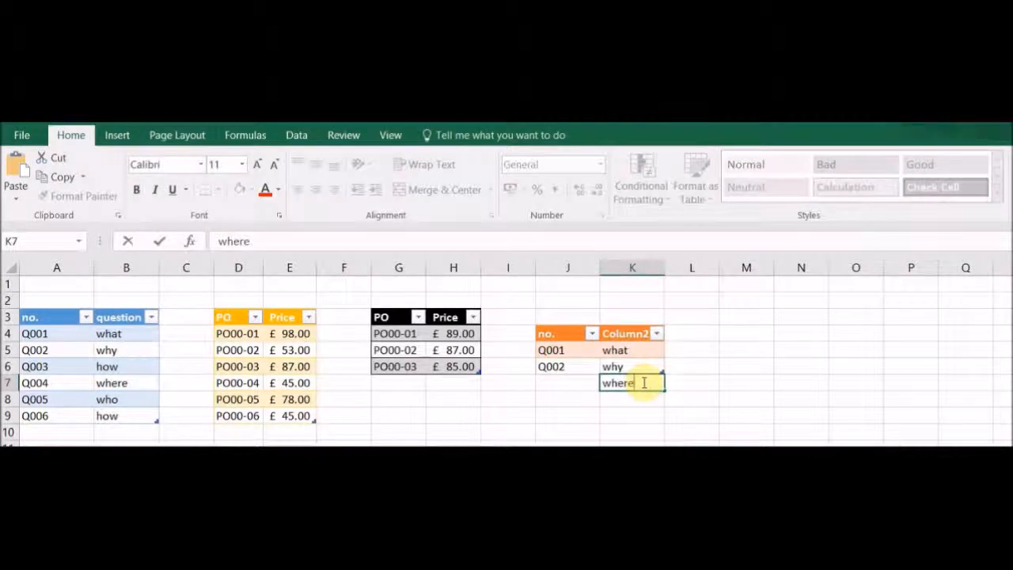
key(Return)
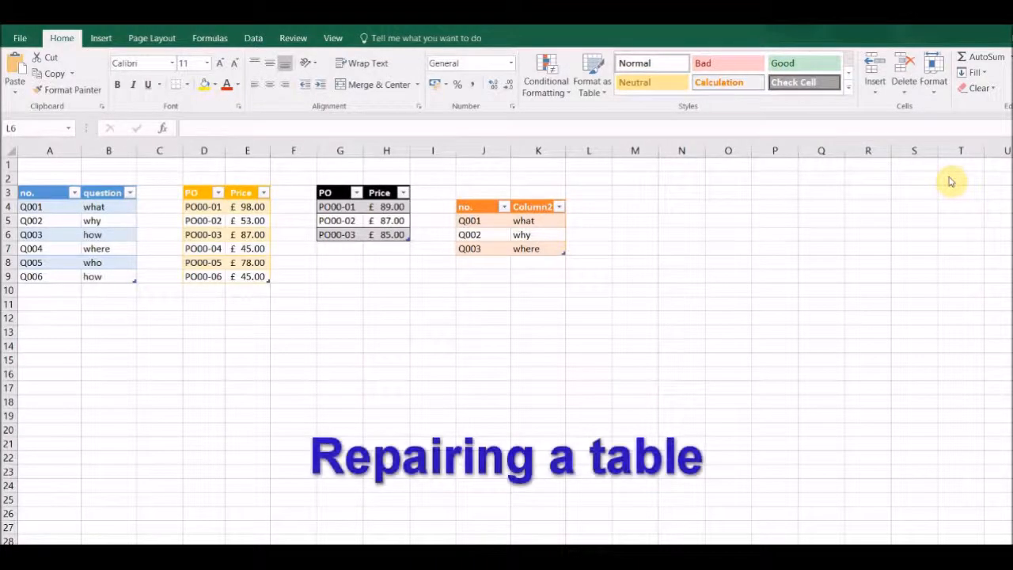
Change the first ID in J5 to PO001
click(473, 222)
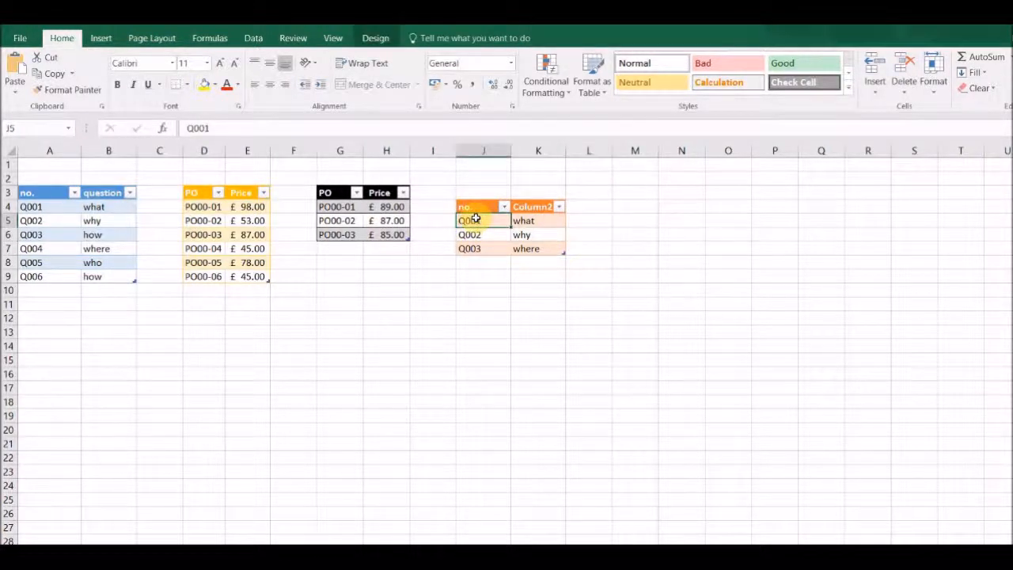
click(219, 126)
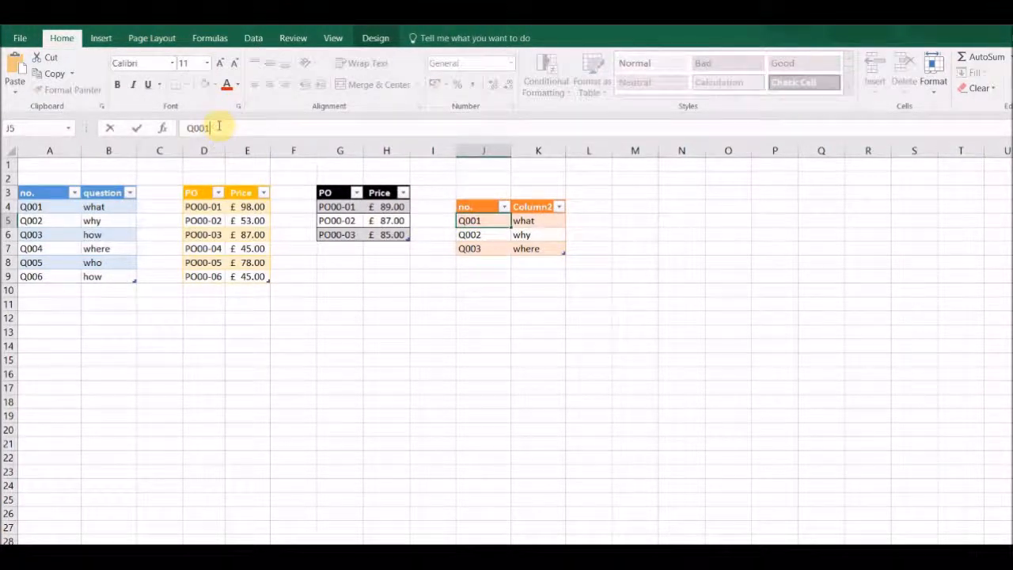
key(Home)
text(PO)
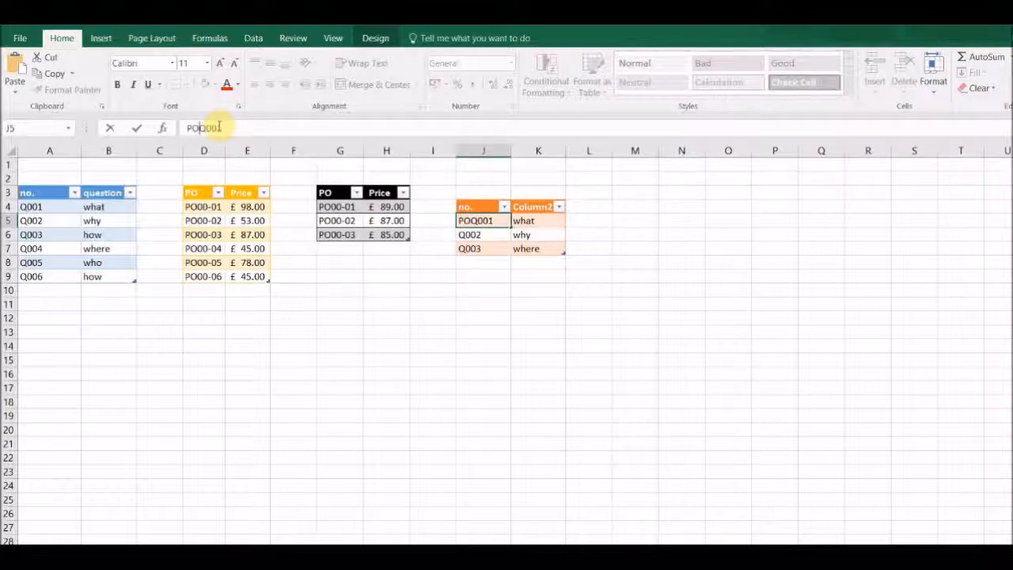
key(Delete)
key(Return)
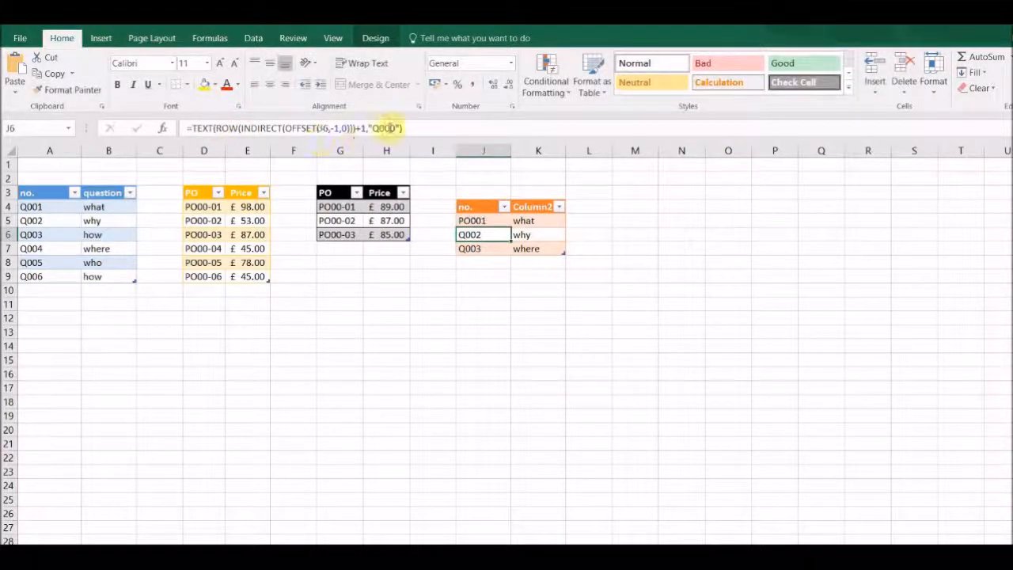
Change the format text in J6's formula from the Q prefix to "PO000"
click(386, 128)
key(BackSpace)
text(PO)
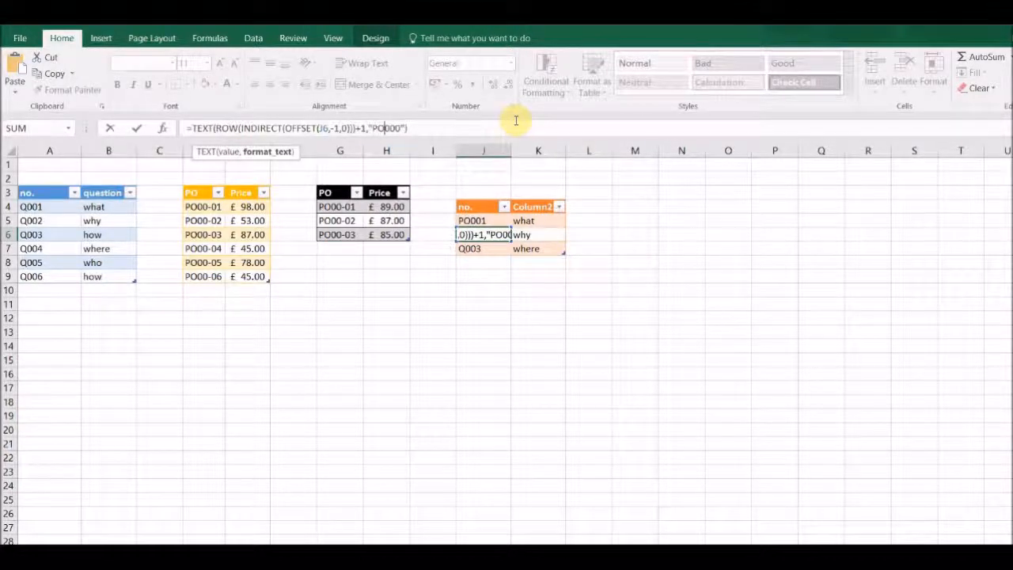
key(Return)
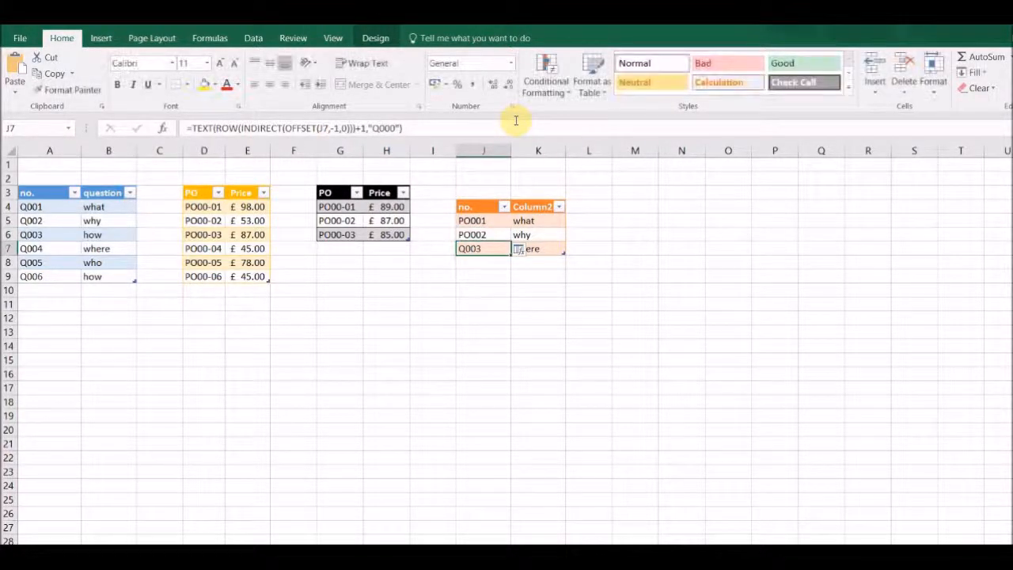
Fill J6's formula down into J7
click(491, 234)
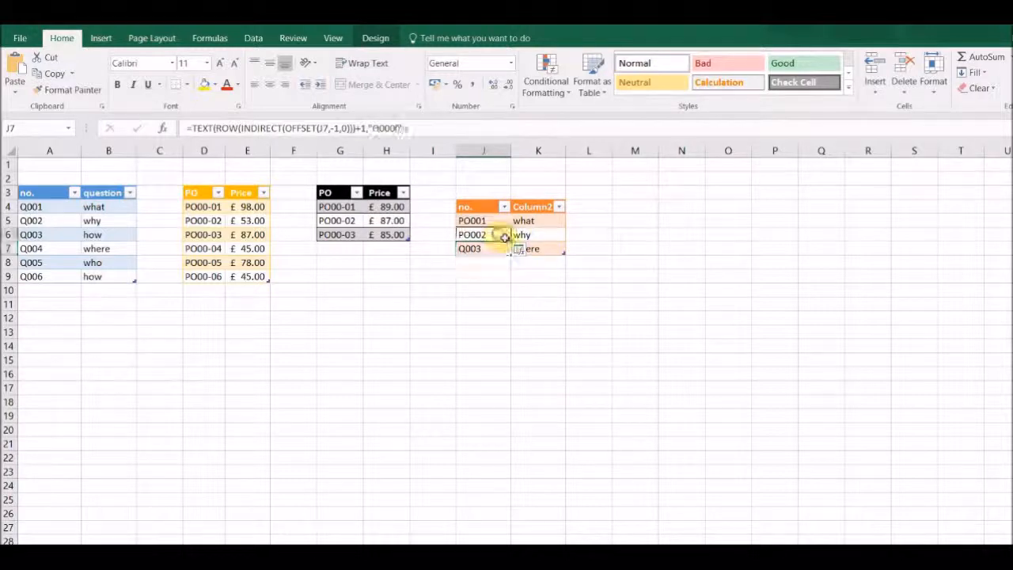
drag(513, 249, 516, 258)
Add "how" in a new row below the table in column K
click(524, 263)
text(how)
key(Return)
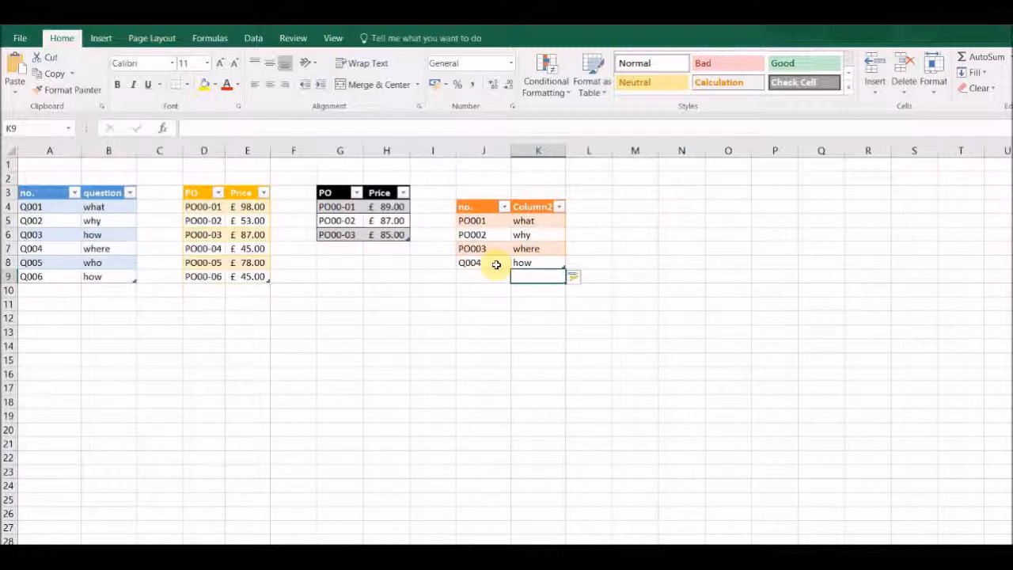
Fill J7's PO formula down into J8
click(498, 251)
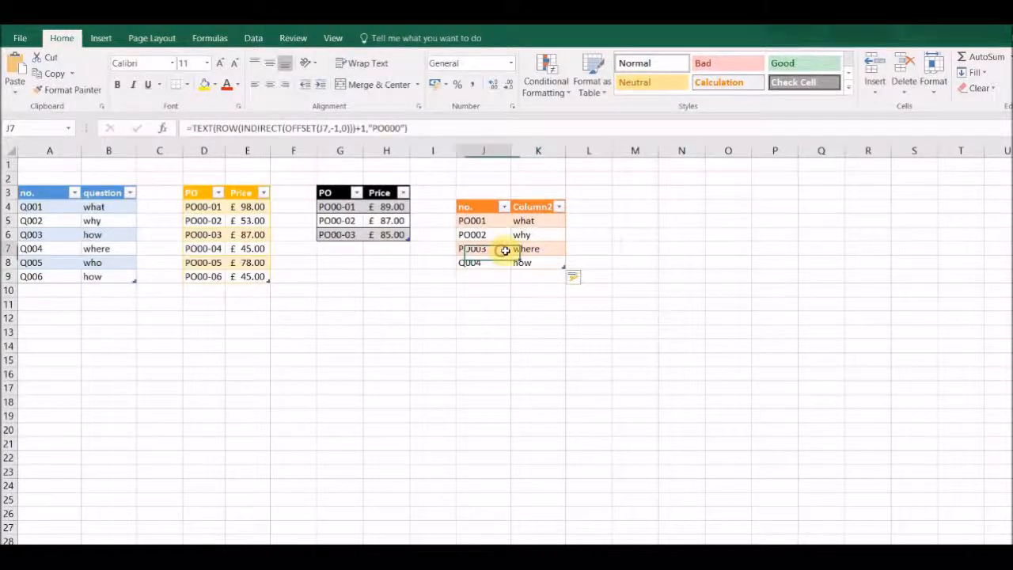
drag(511, 255, 512, 269)
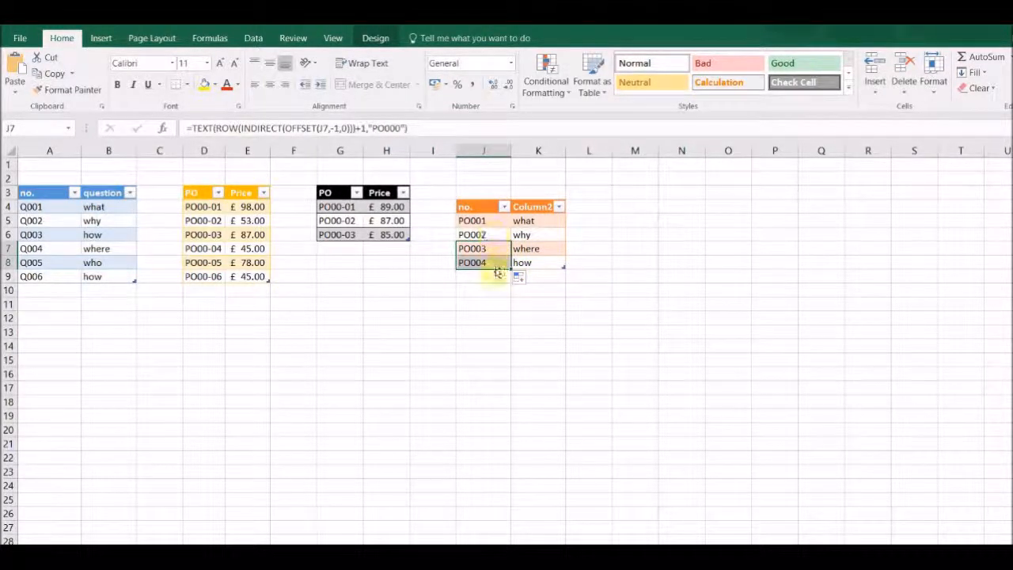
click(543, 266)
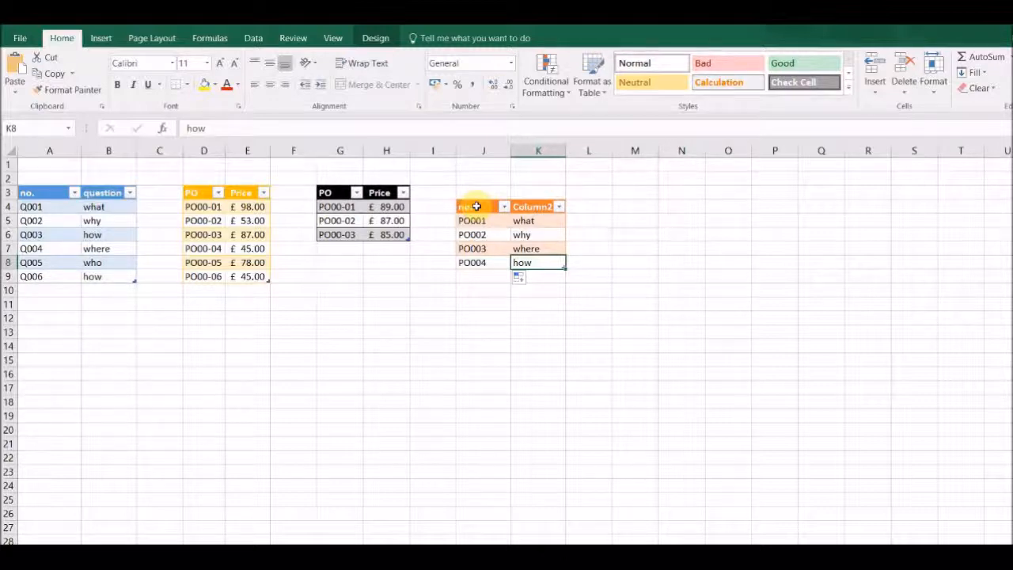
Convert the J4:K8 table back to a normal range
drag(477, 207, 549, 266)
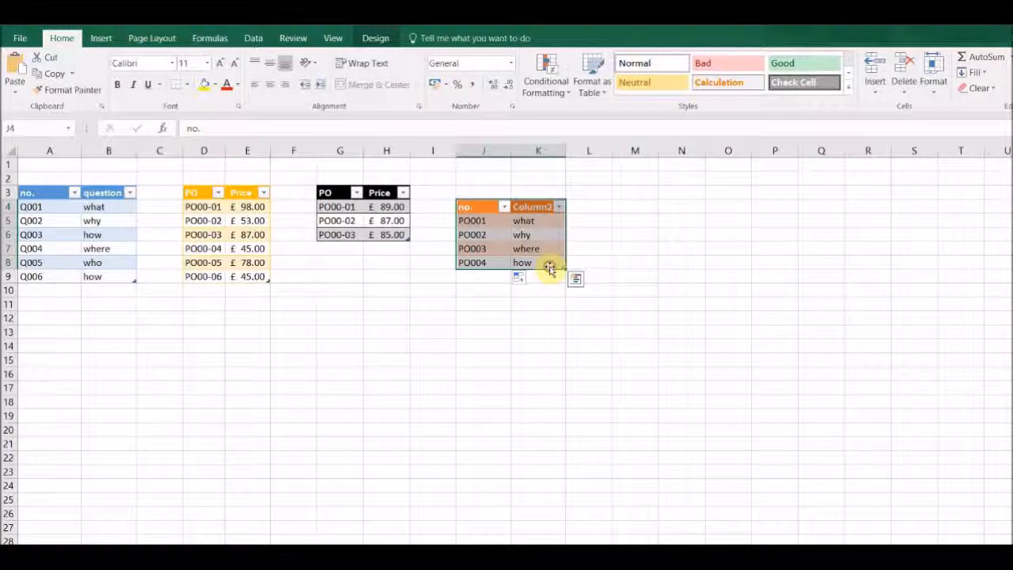
right_click(544, 221)
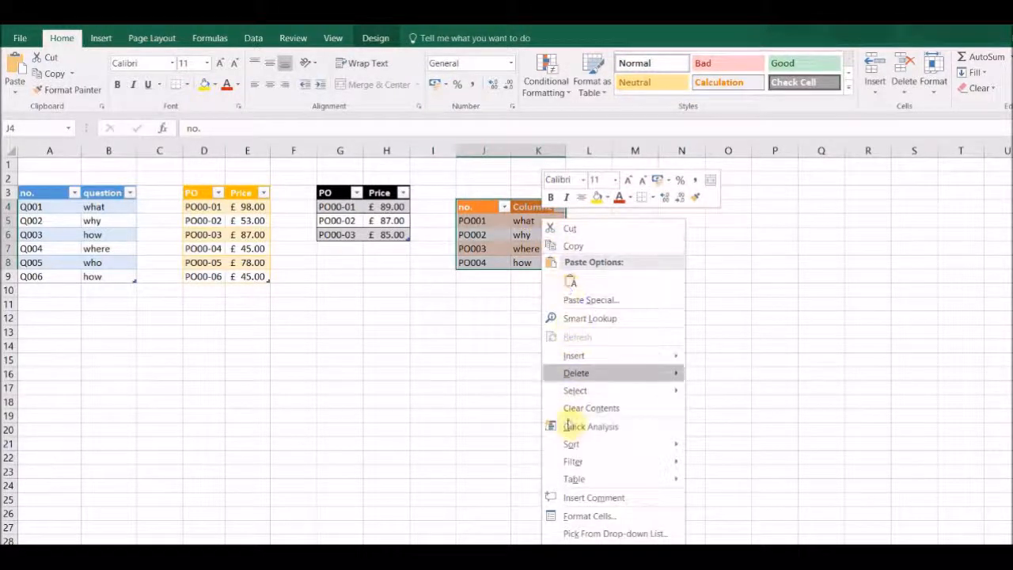
mouse_move(593, 481)
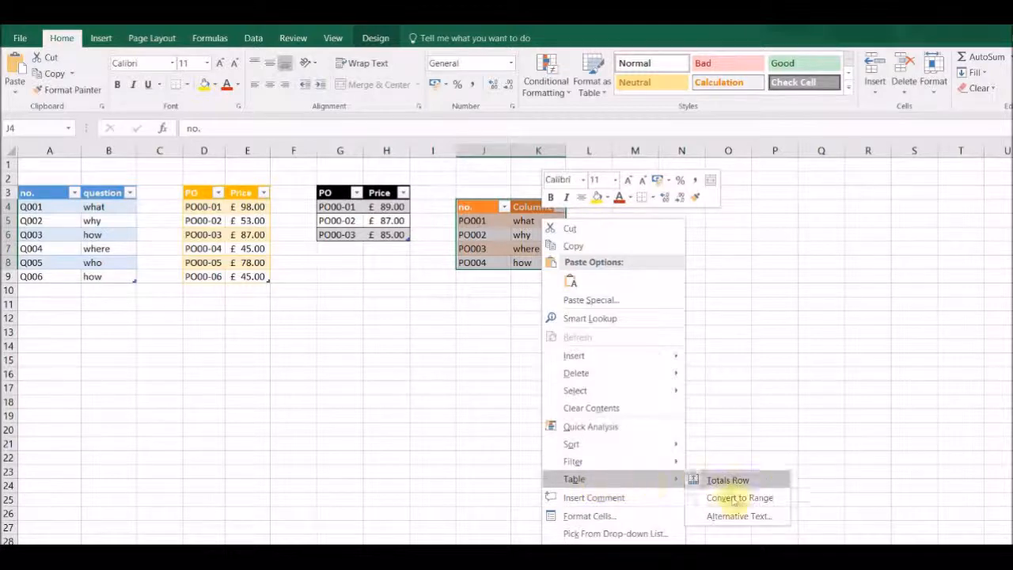
click(734, 498)
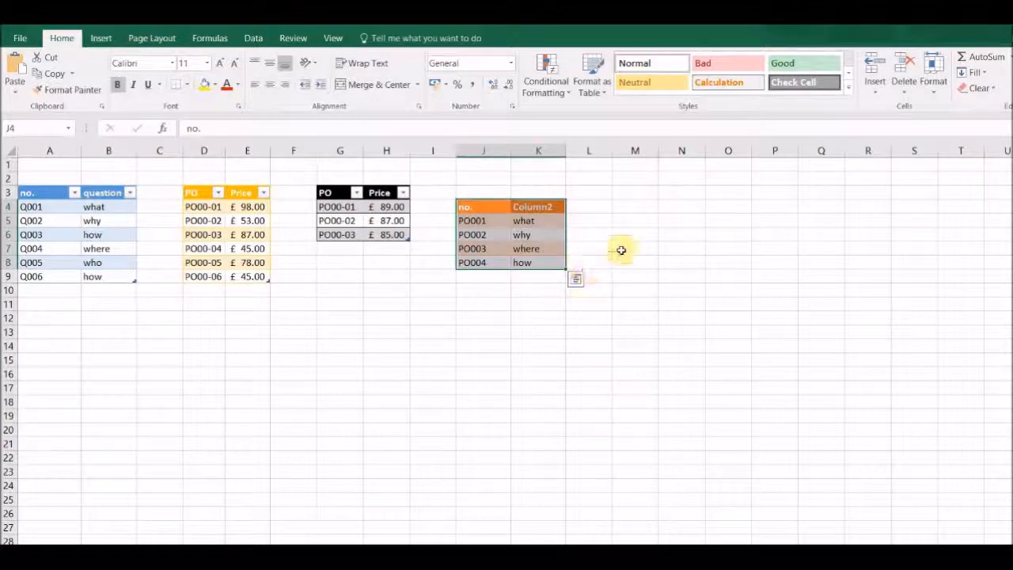
Clear all formatting from J4:K8
click(996, 89)
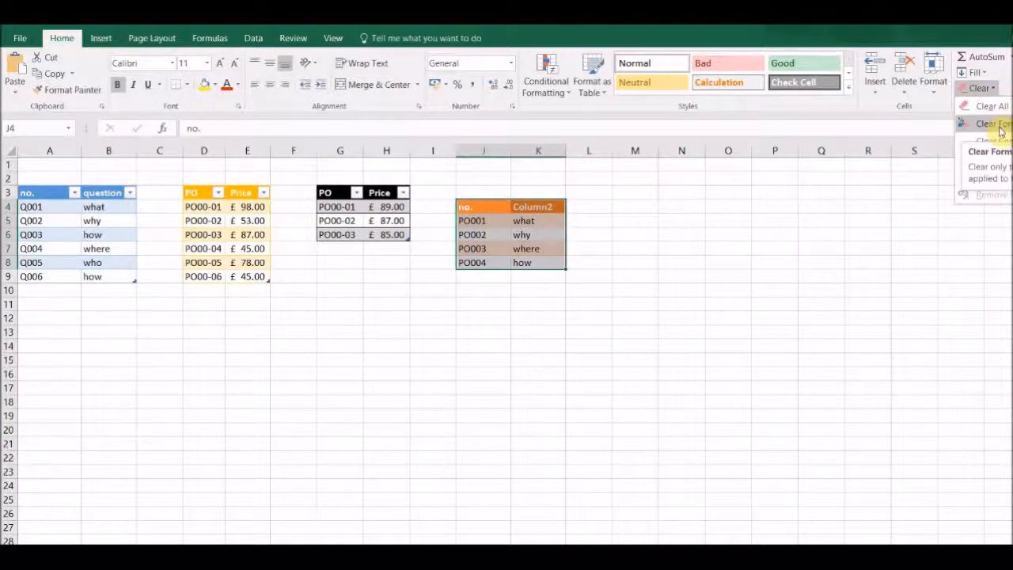
click(999, 130)
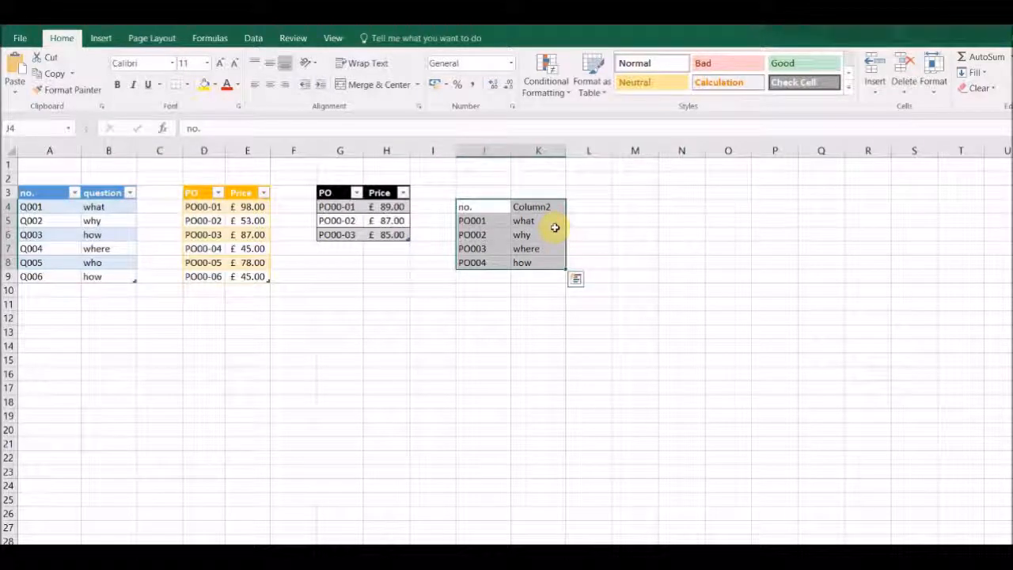
Convert J4:K8 into a table with headers, trying an orange style before settling on the blue table style
click(102, 39)
click(119, 70)
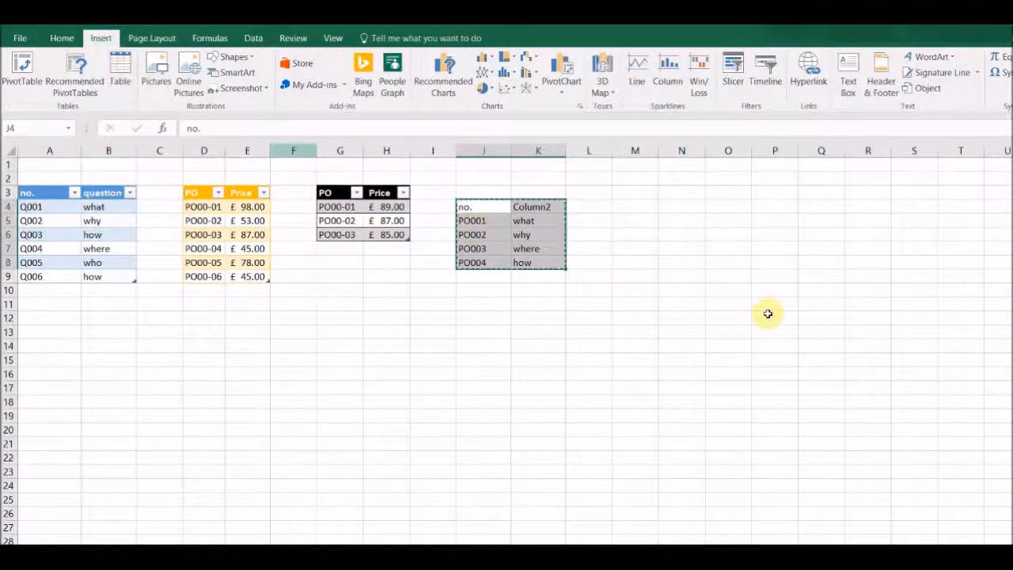
click(605, 212)
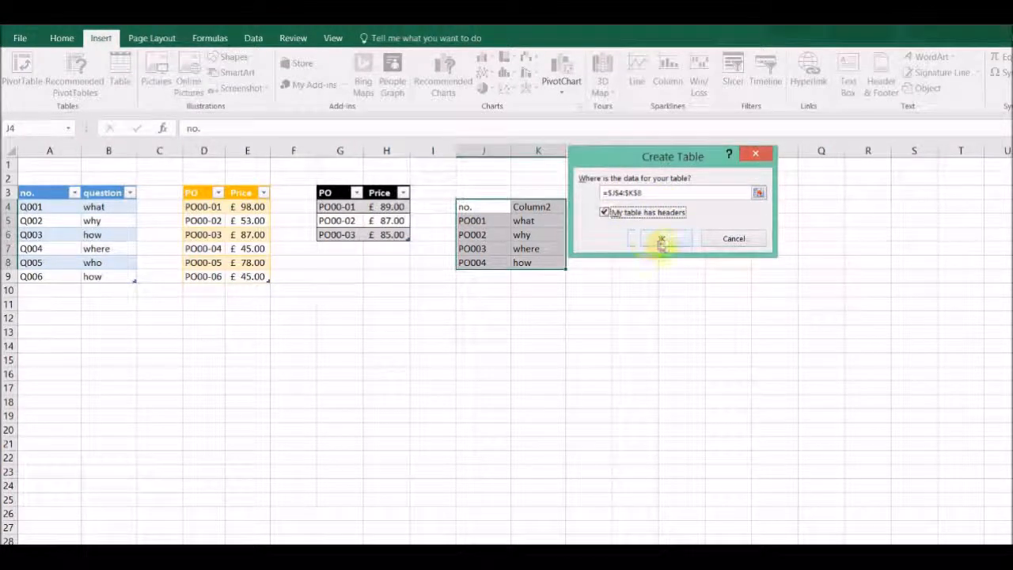
click(658, 240)
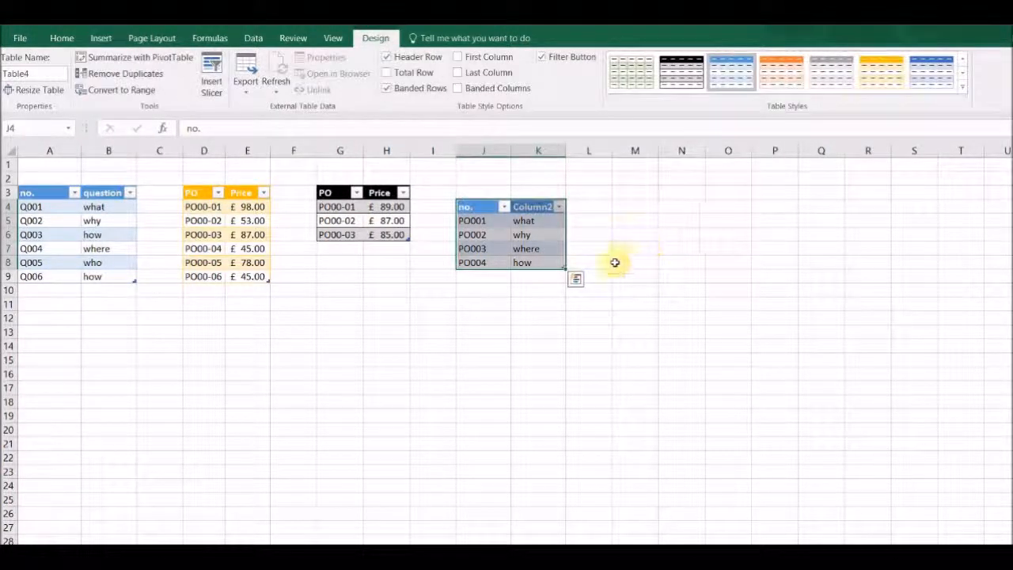
click(874, 75)
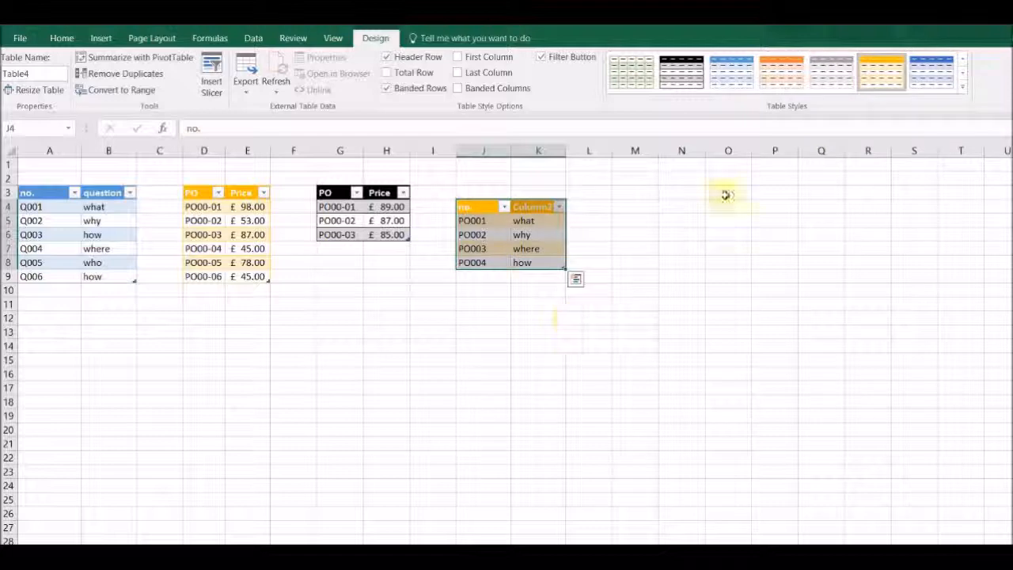
click(723, 80)
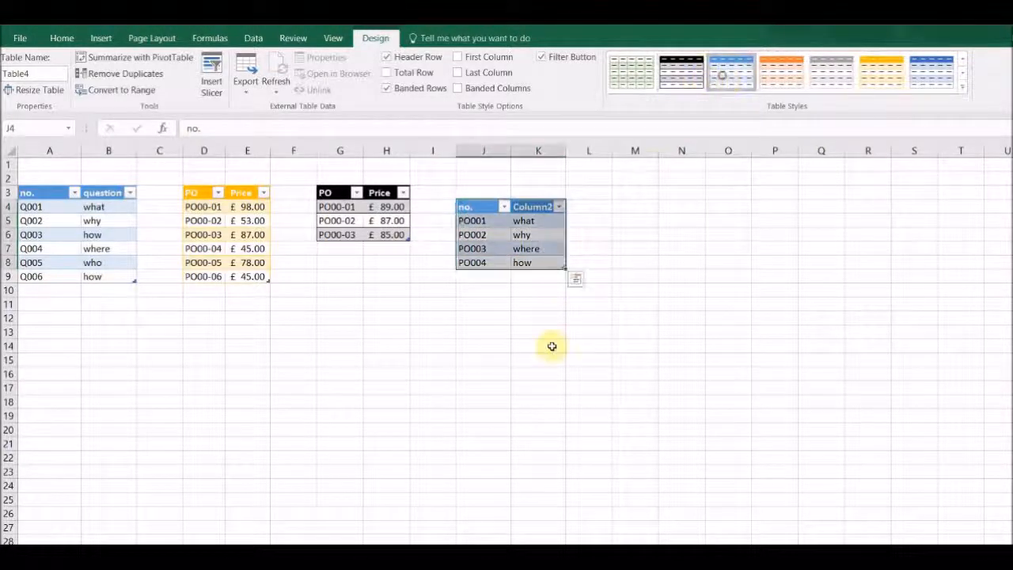
Add "where" in a new row directly below the table in column K
click(554, 276)
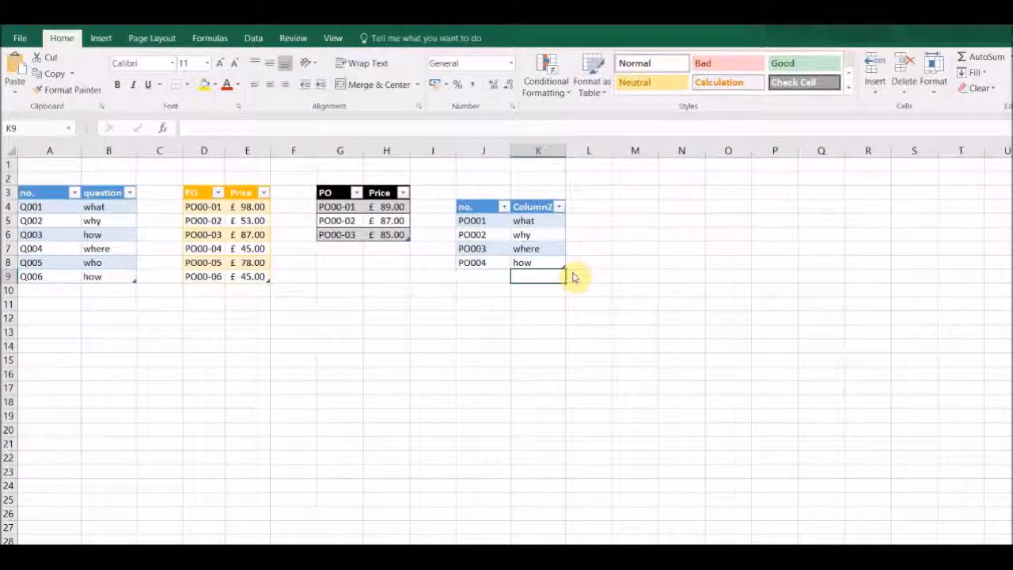
text(where)
key(Return)
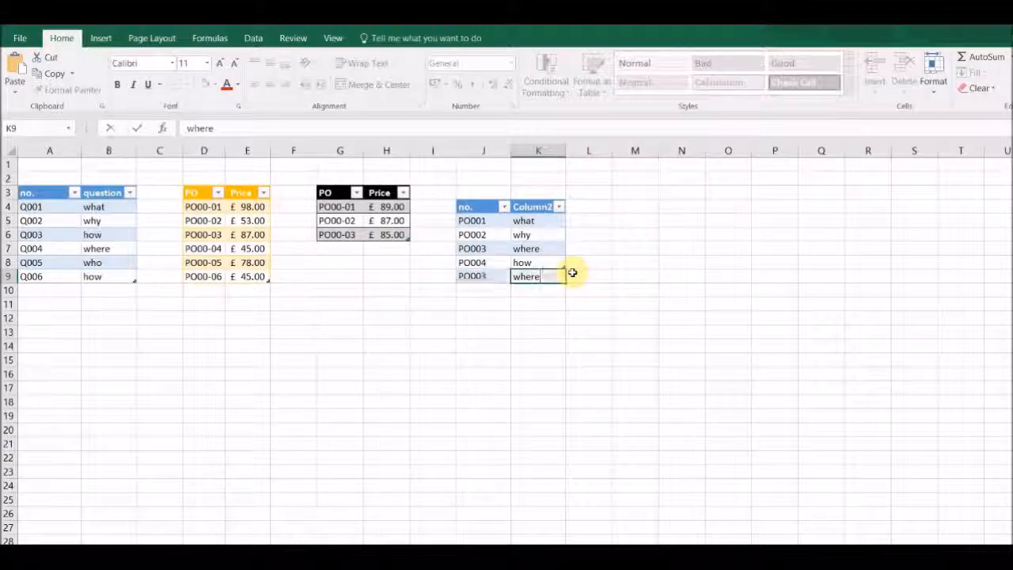